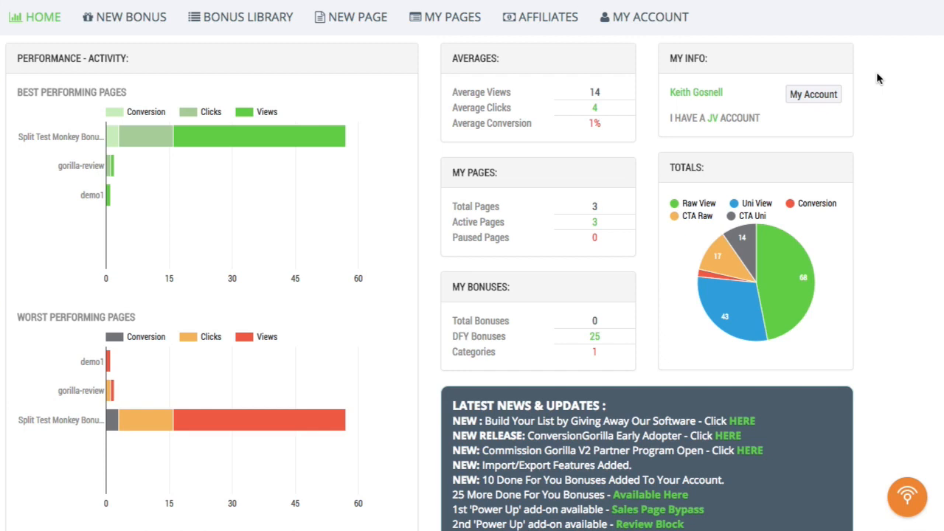
- Open the bonus library and look through the list of done-for-you bonuses
click(232, 23)
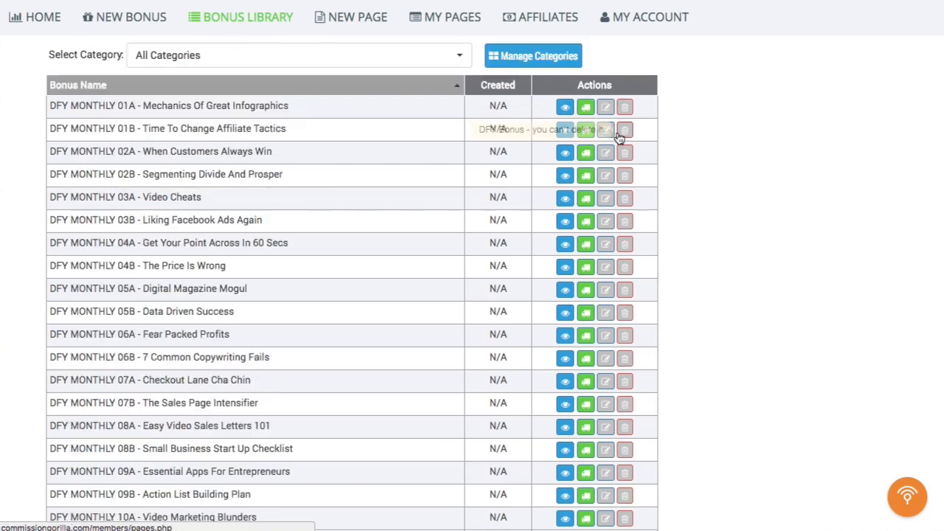
scroll(478, 219, down, 15)
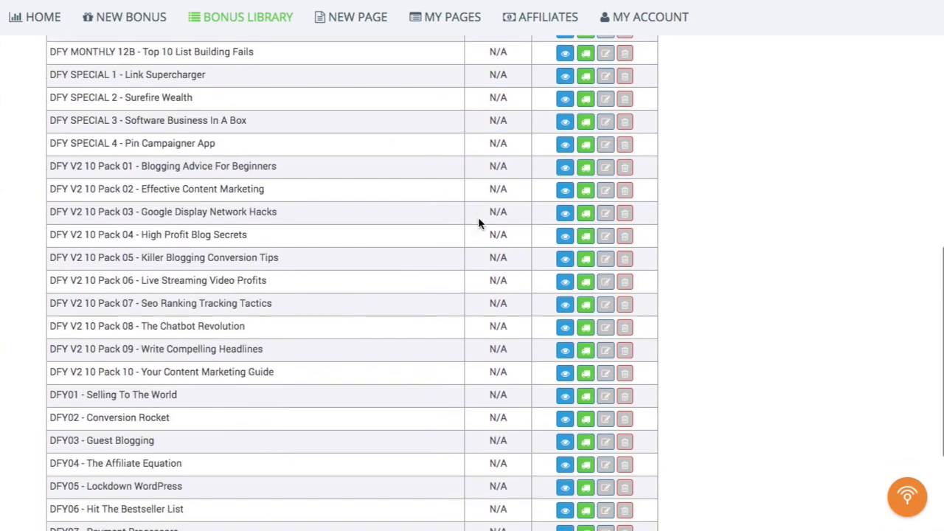
scroll(478, 219, up, 7)
scroll(478, 218, up, 8)
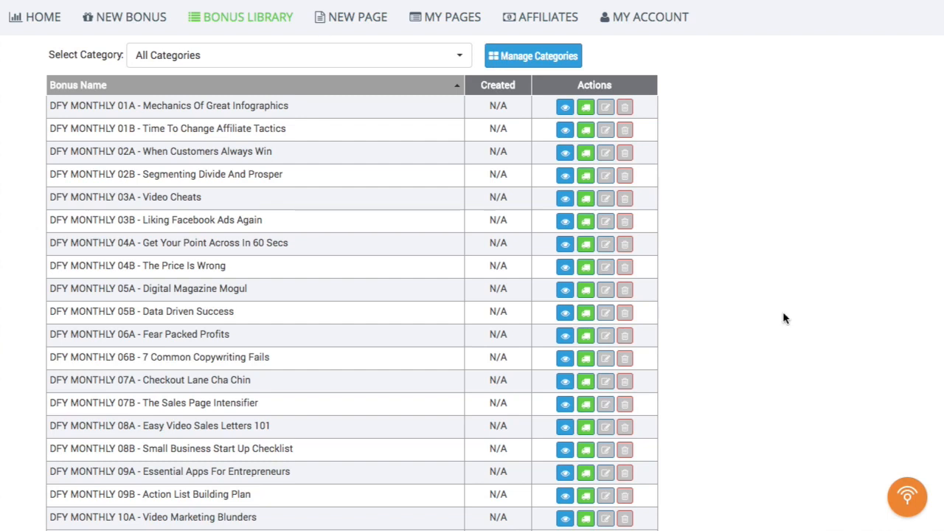
scroll(783, 315, down, 1)
scroll(784, 316, up, 1)
- Preview the bonus block and the delivery block of DFY MONTHLY 01A - Mechanics Of Great Infographics
click(564, 111)
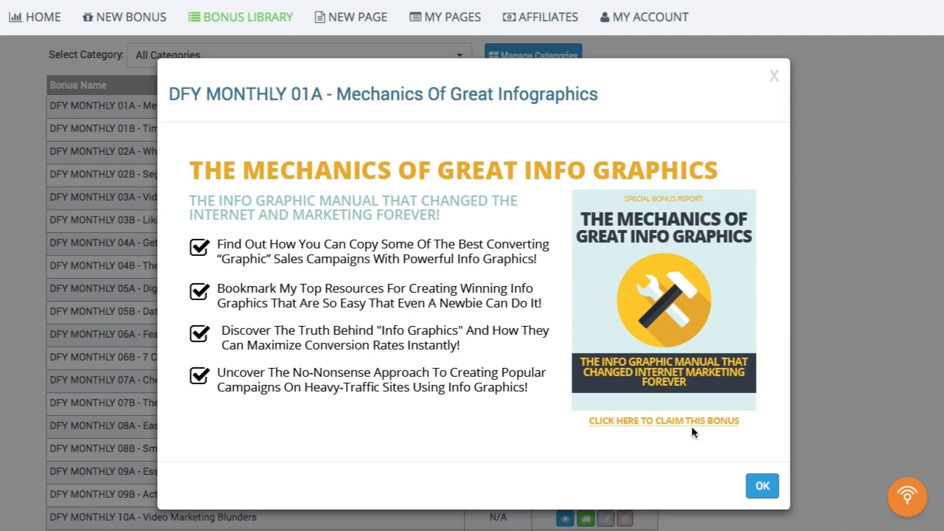
click(760, 486)
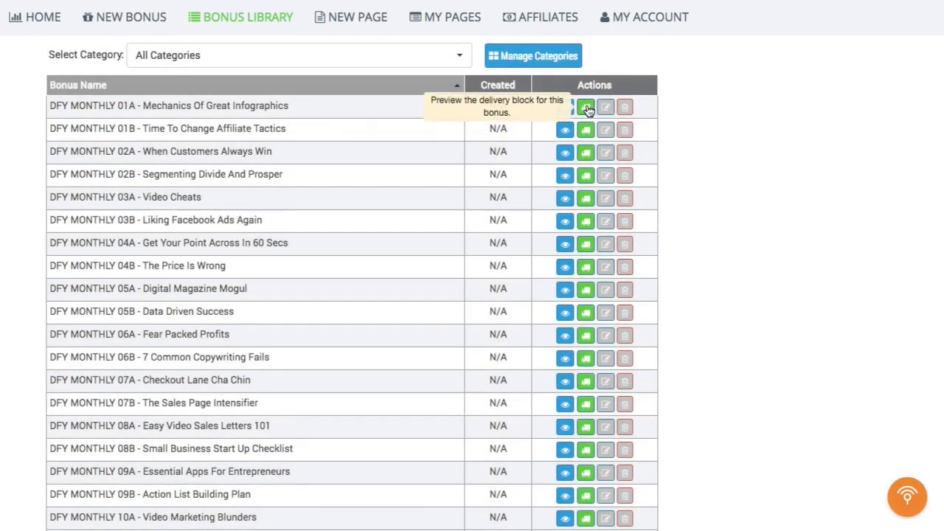
click(586, 108)
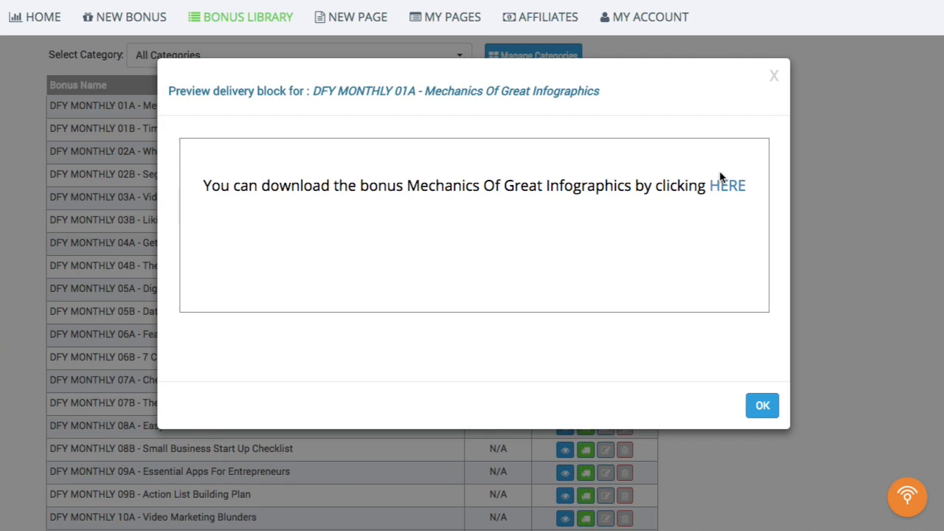
click(774, 77)
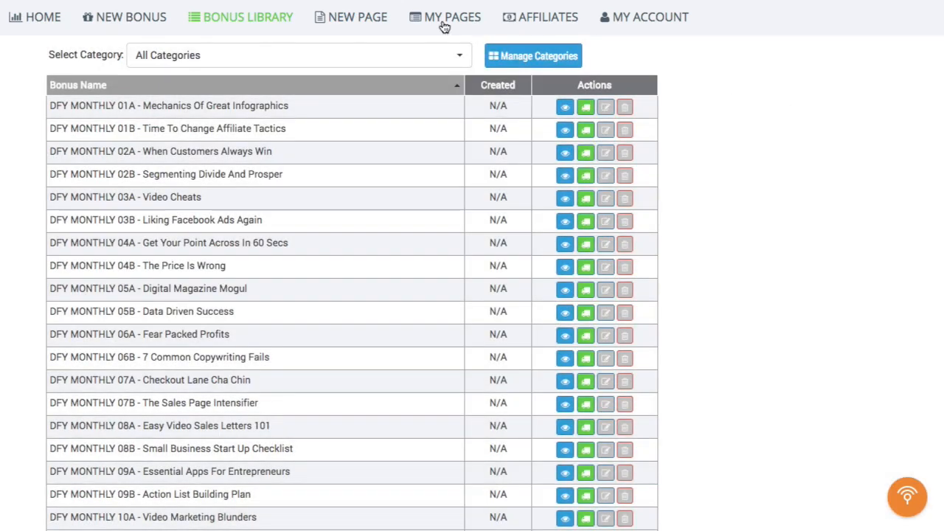
- View the layout styles offered for a new bonus block without creating one
click(140, 16)
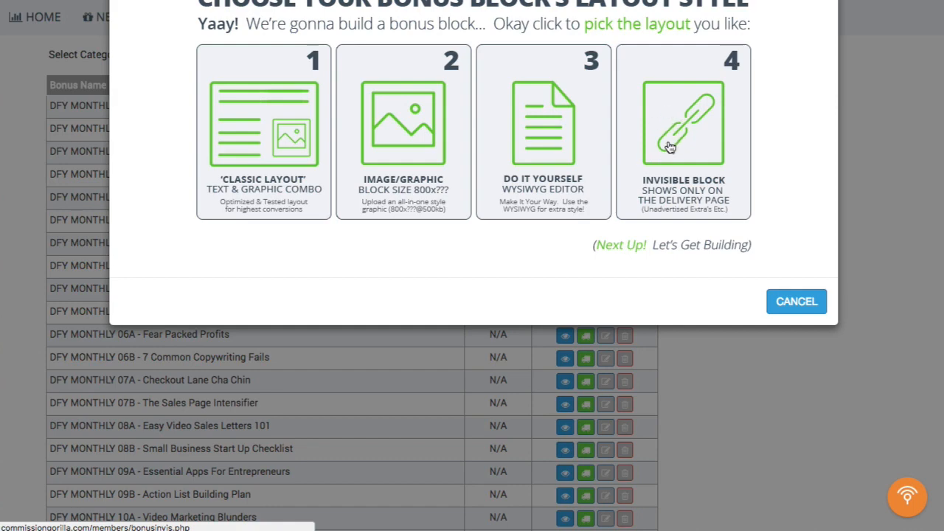
click(783, 309)
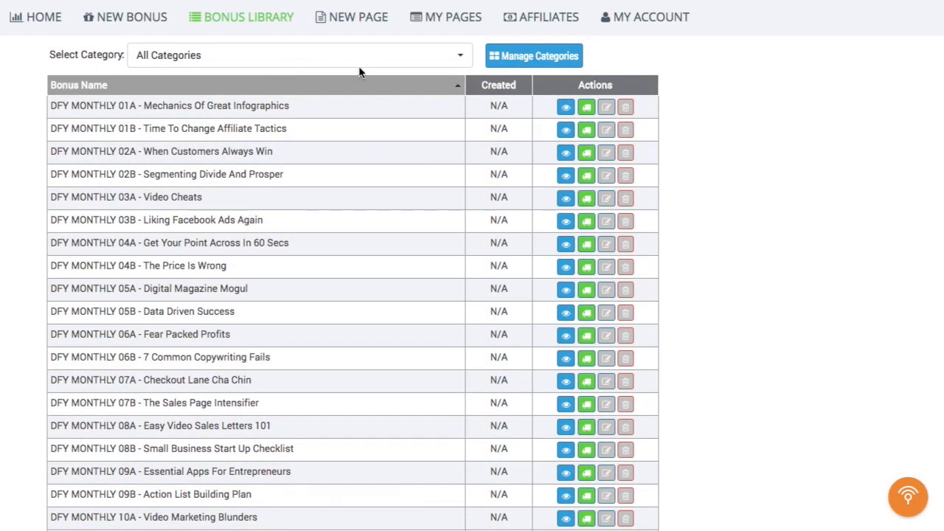
- Clone the built-in BEST PRACTICES TEMPLATE page into the page editor and dismiss the temporary name notice
click(441, 20)
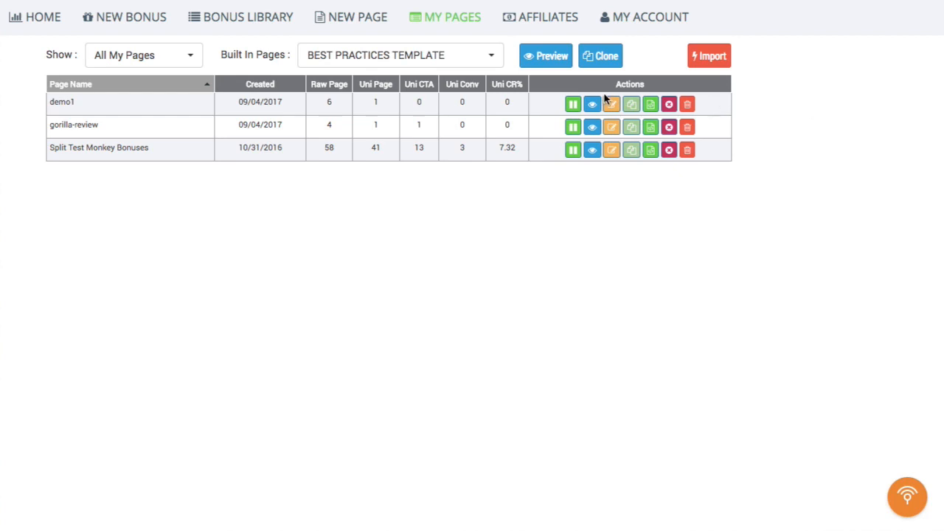
click(486, 58)
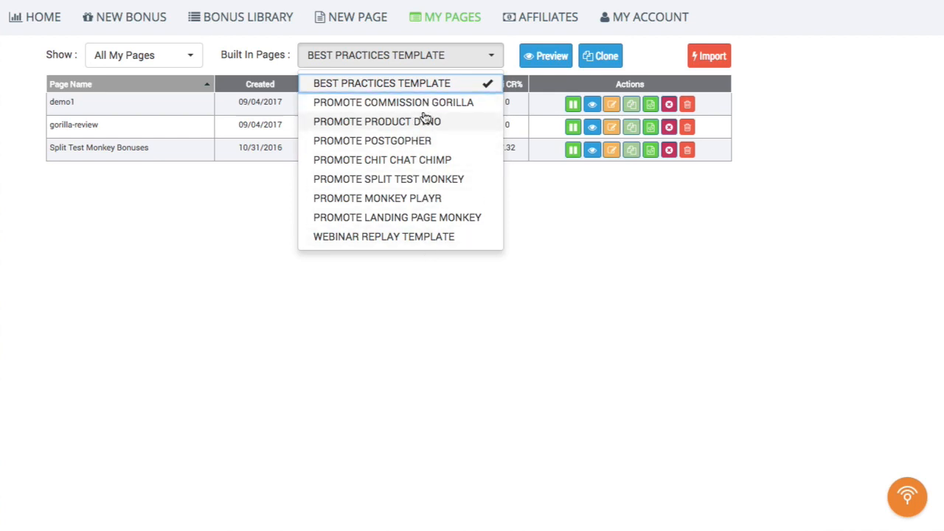
click(492, 87)
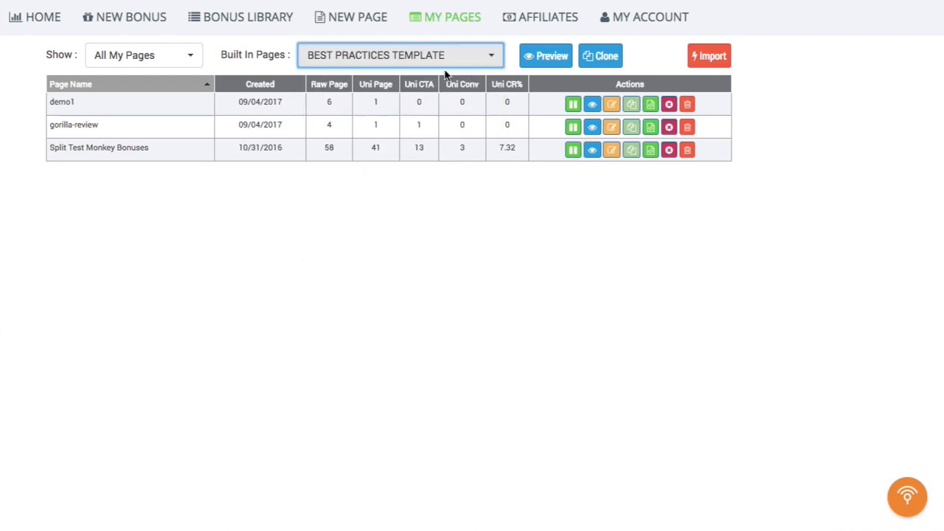
click(603, 59)
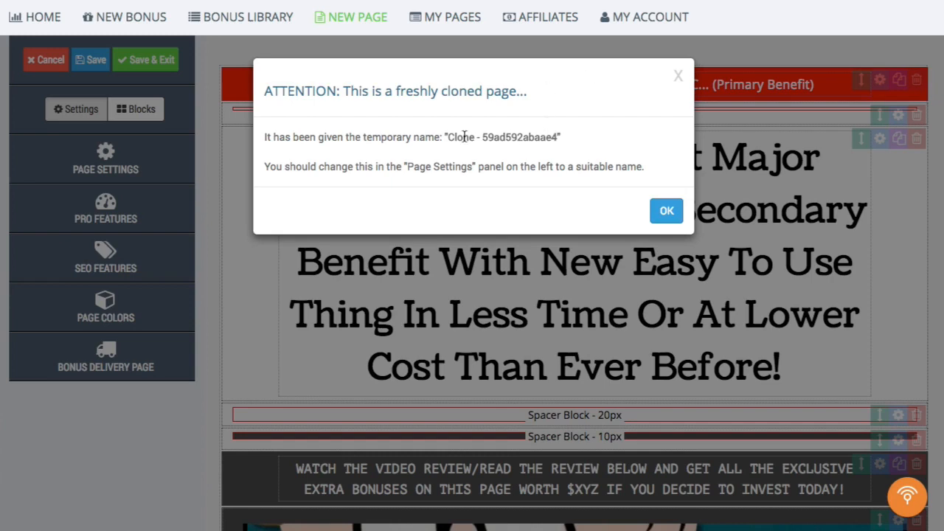
drag(451, 138, 522, 136)
click(539, 134)
click(660, 211)
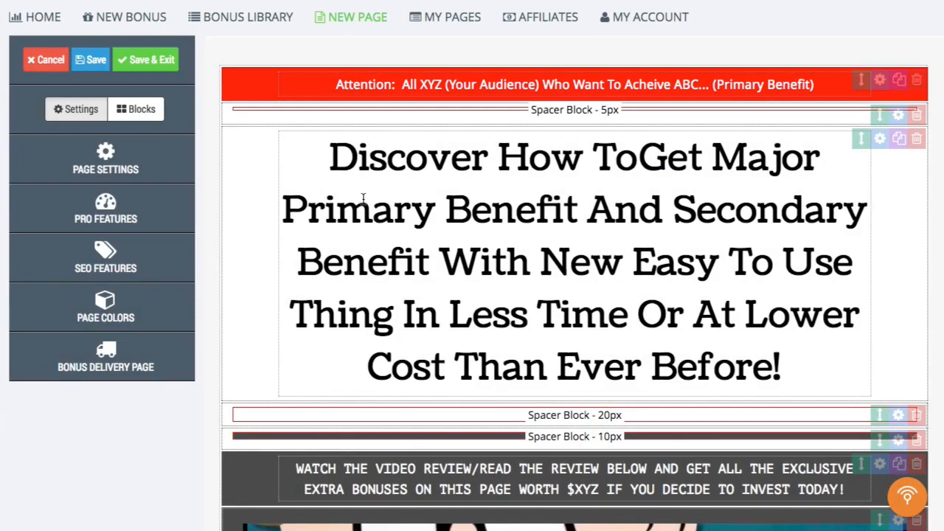
- Look through the cloned page's blocks from the headline down to the closing call to action
scroll(439, 178, down, 15)
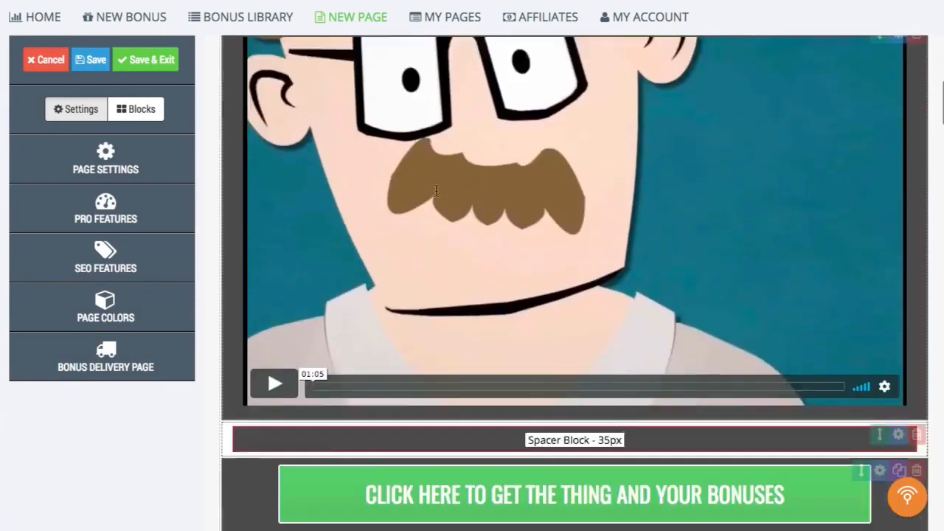
scroll(436, 191, down, 20)
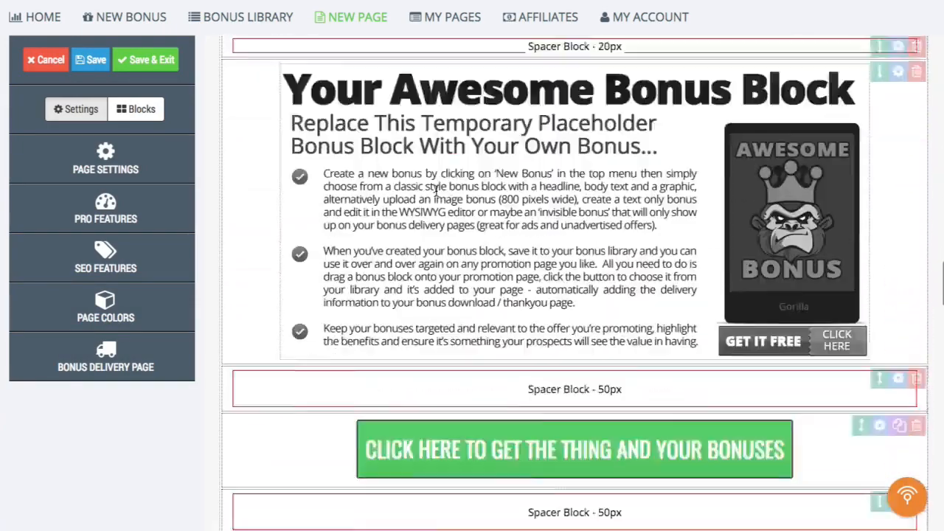
scroll(435, 190, down, 10)
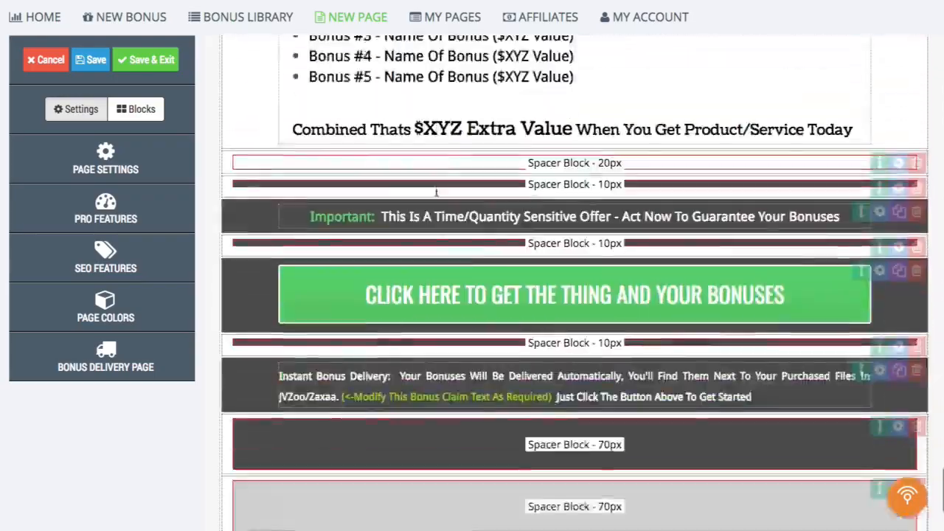
scroll(436, 190, up, 20)
scroll(436, 190, up, 15)
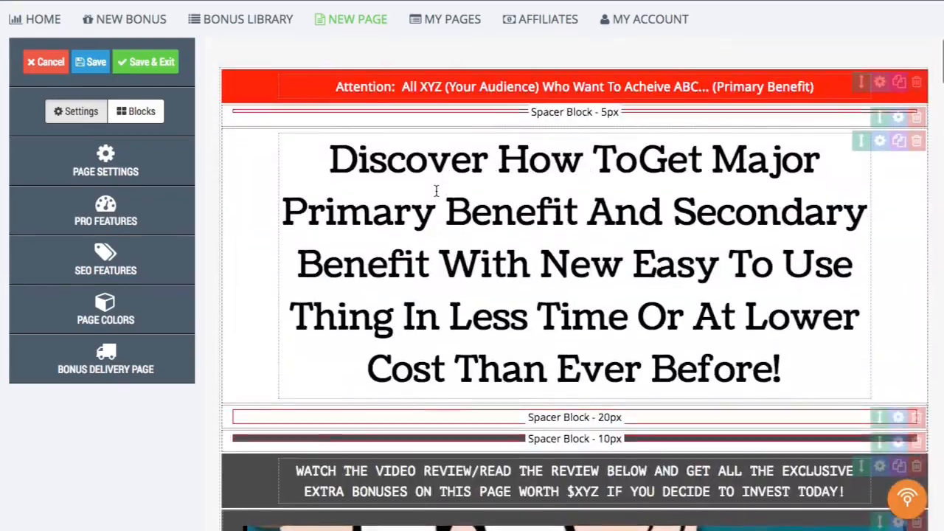
- Rename the cloned bonus page as demo2 in its page settings
click(111, 159)
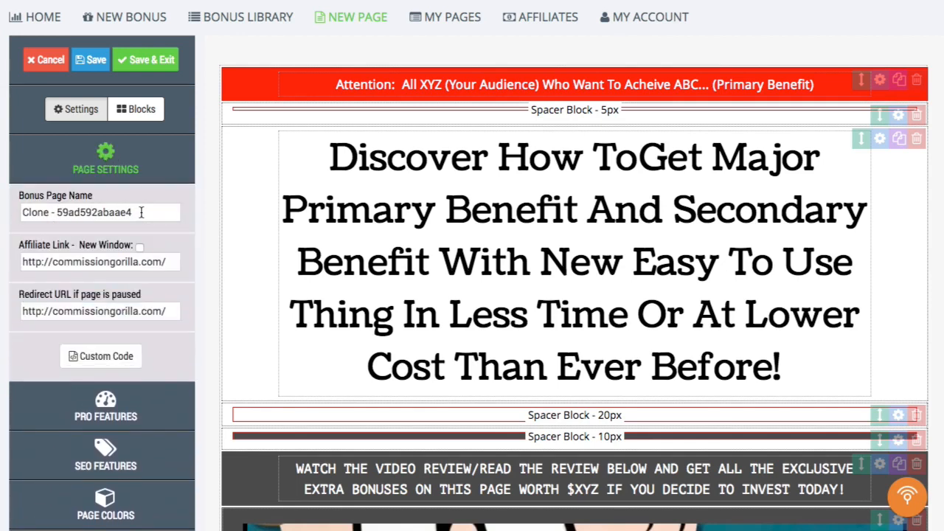
drag(137, 212, 8, 215)
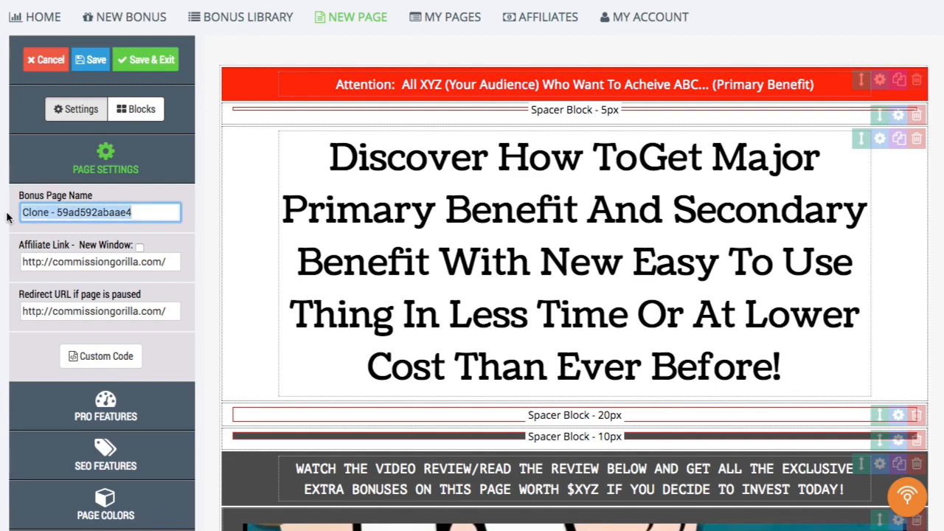
text(demo)
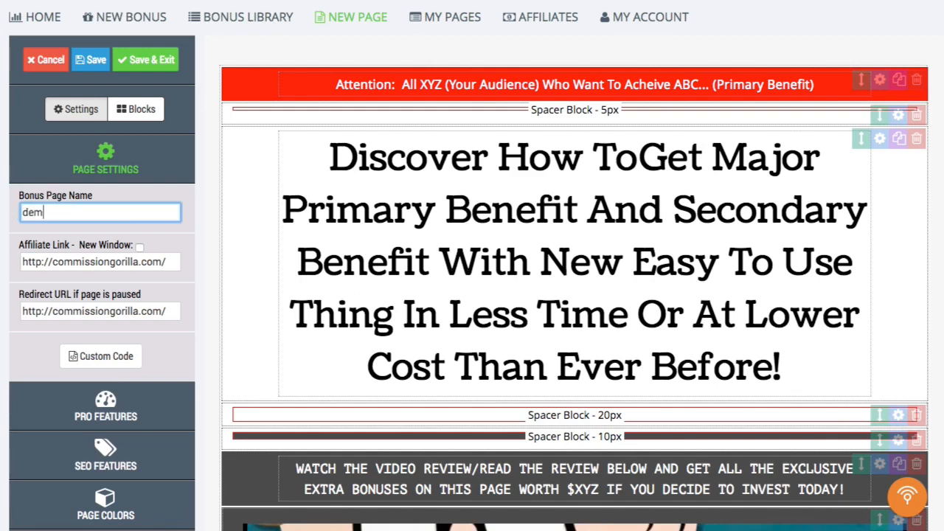
text(2)
- Set the affiliate link to open in a new window and view the page's custom code fields without adding code
scroll(484, 280, down, 10)
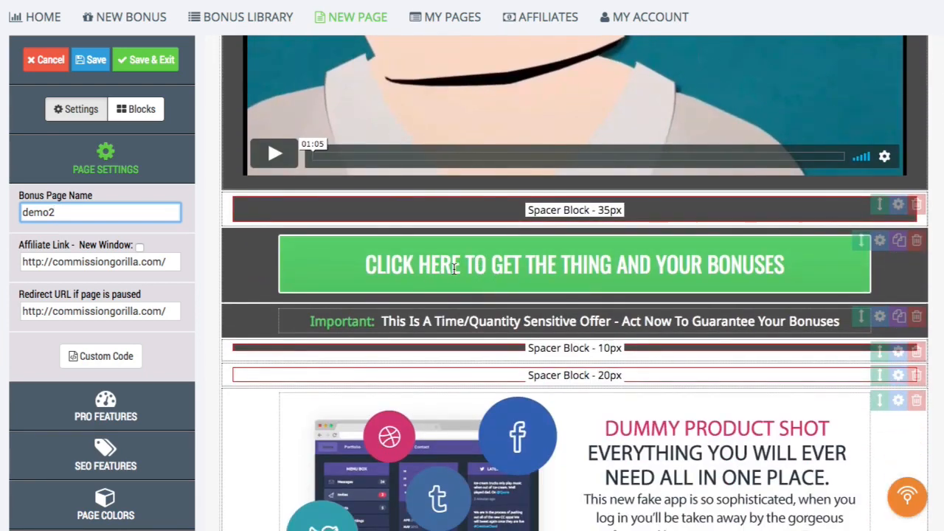
click(139, 247)
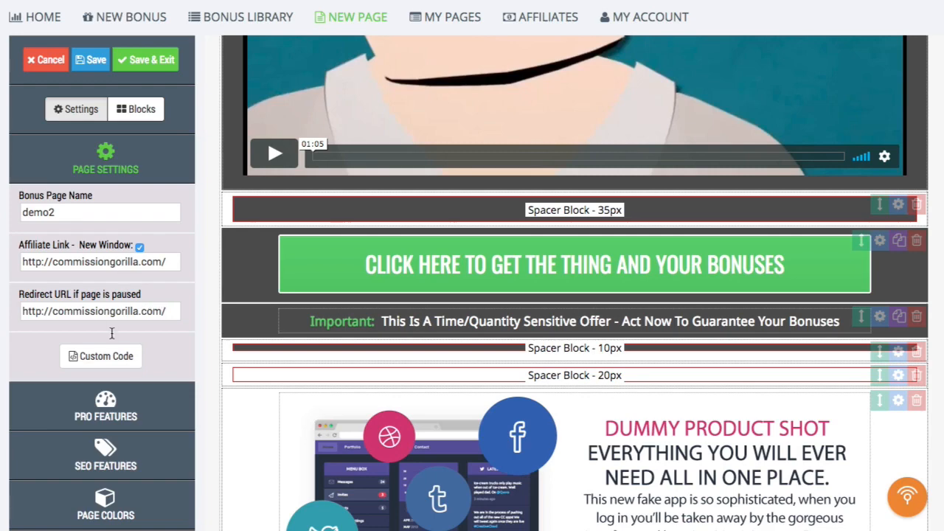
click(106, 356)
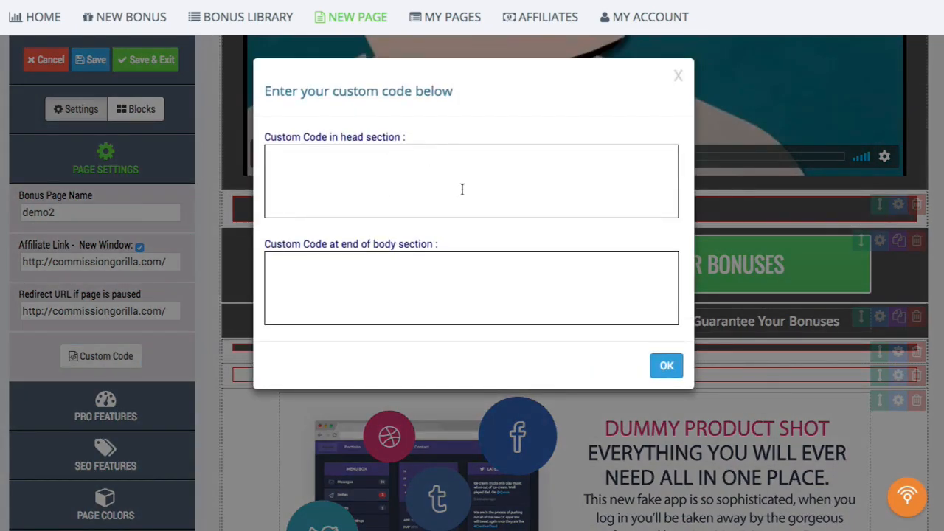
click(677, 79)
click(101, 168)
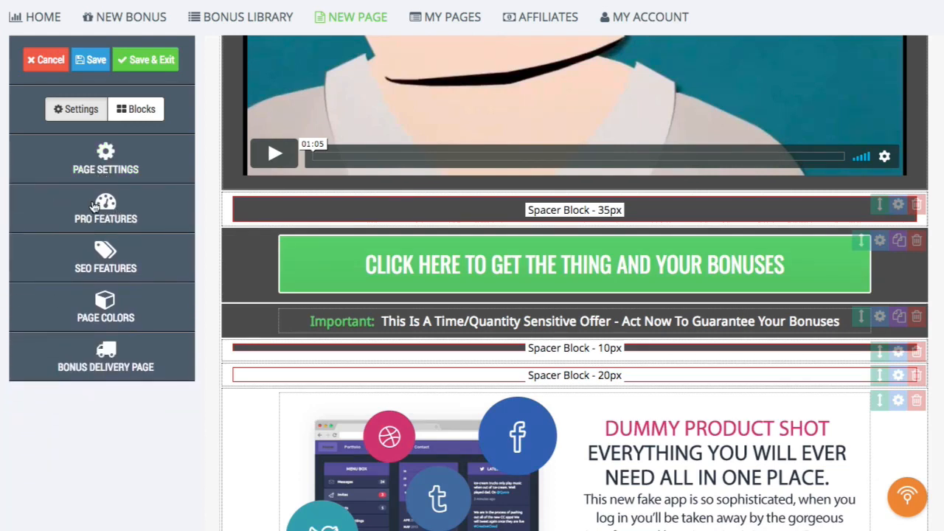
- Review the pro features available for the page: Attention Bar, Exit Redirect and Countdown Timer
click(94, 205)
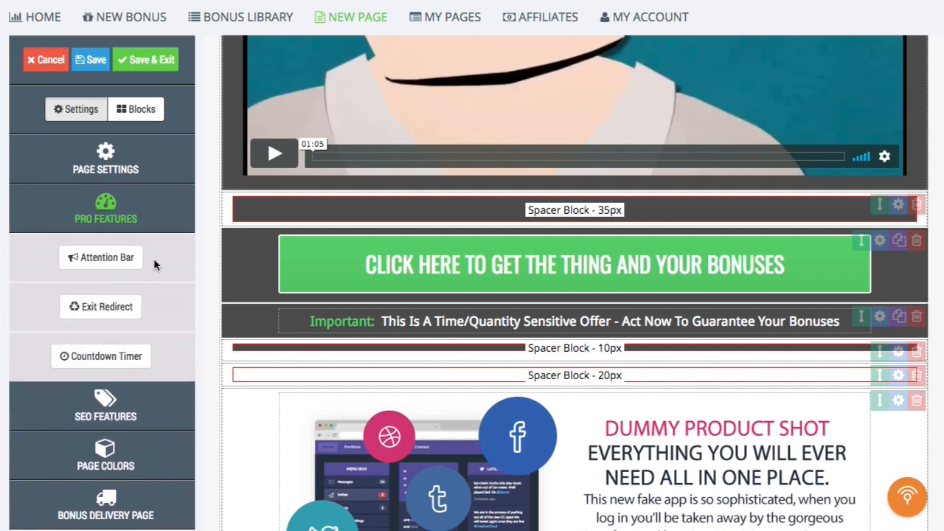
scroll(153, 258, down, 1)
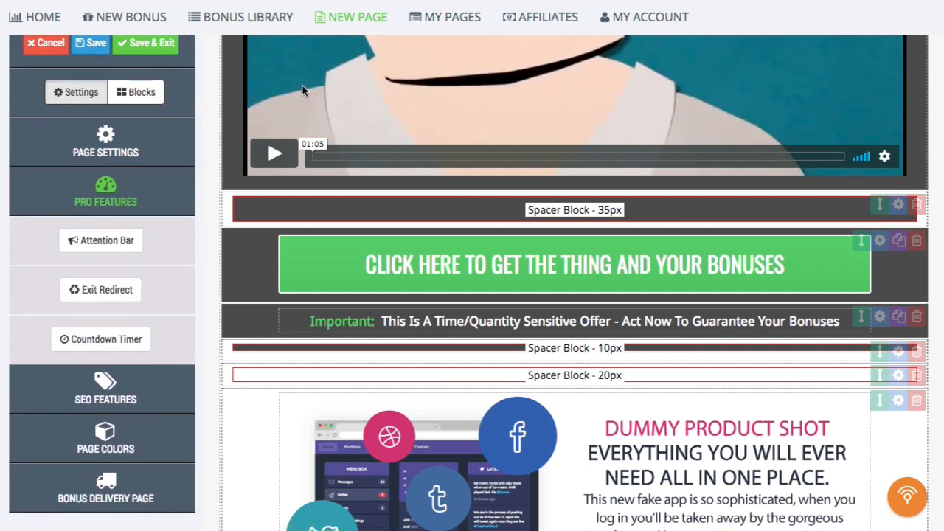
scroll(395, 131, up, 10)
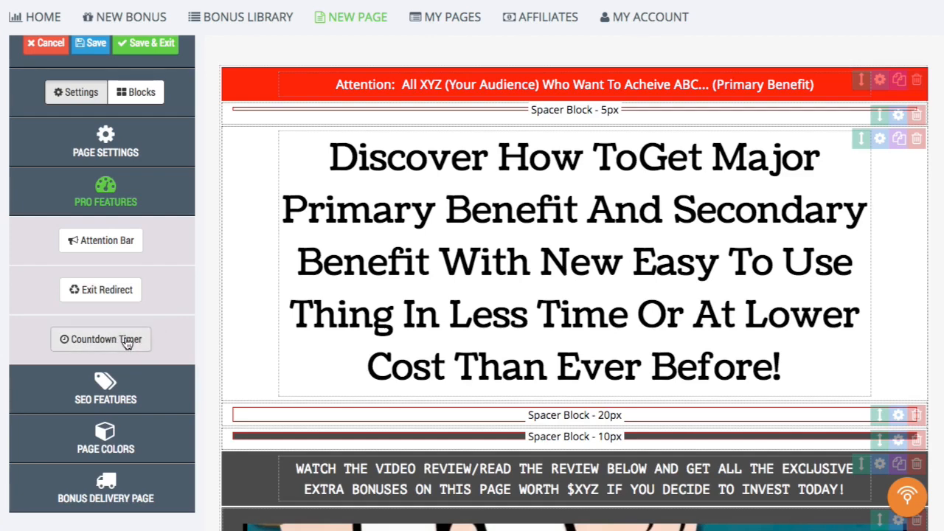
click(126, 210)
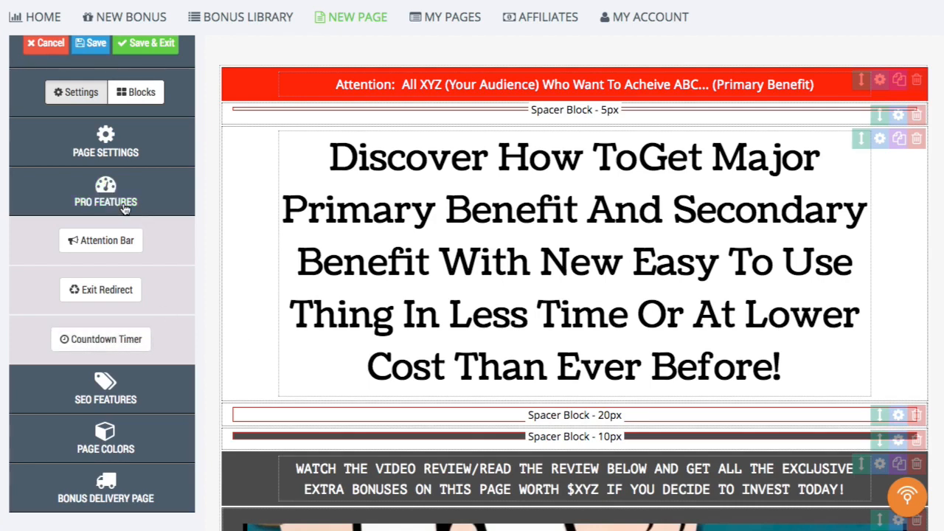
- Review the page's SEO fields for title, Facebook text, meta description and keywords
click(114, 264)
scroll(110, 325, down, 1)
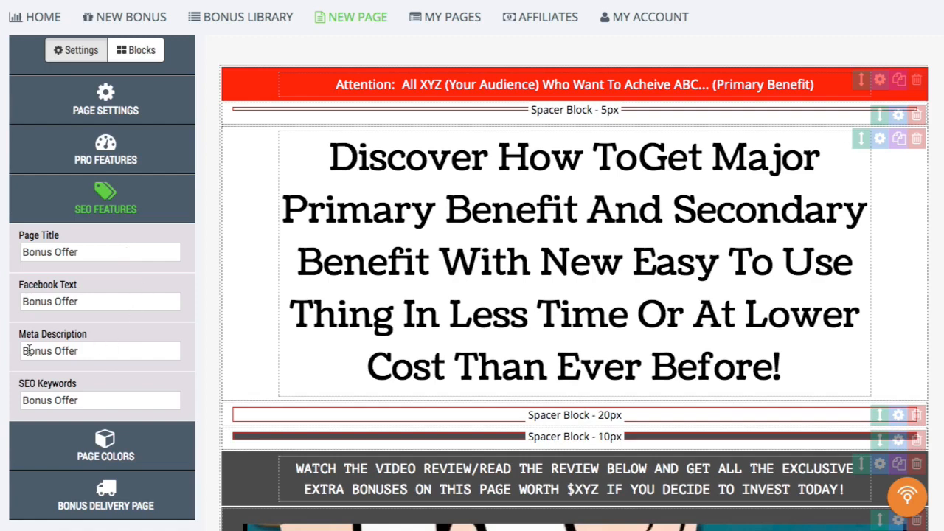
scroll(104, 214, up, 1)
click(104, 213)
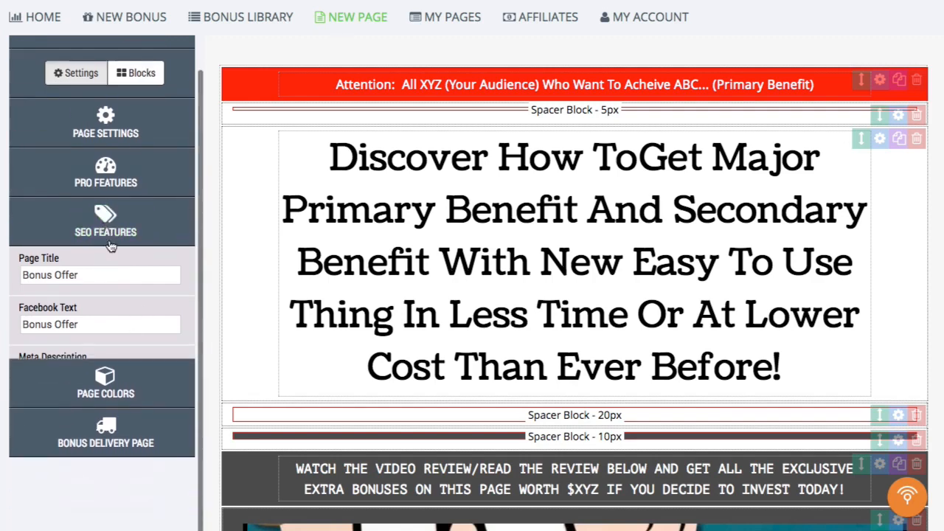
- Review the page color settings for the outer color, inner color and background image
click(113, 304)
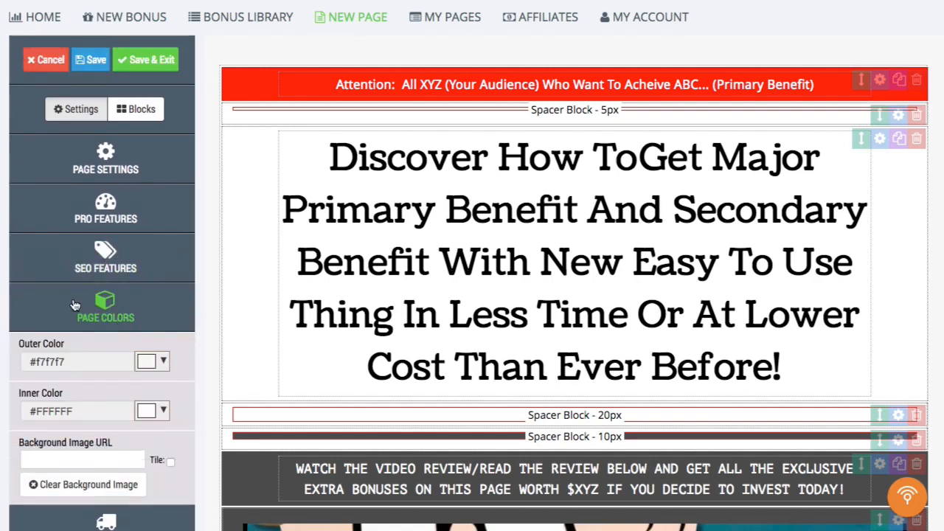
scroll(74, 305, down, 1)
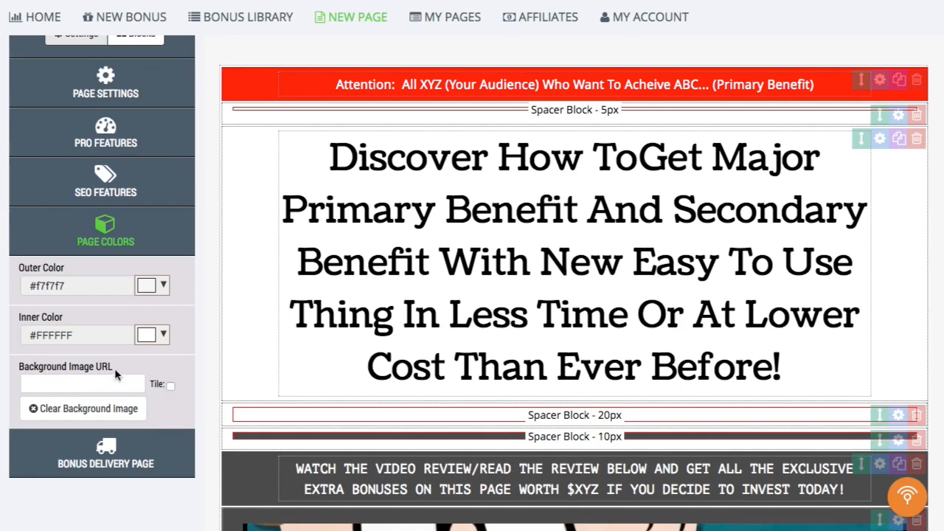
click(92, 236)
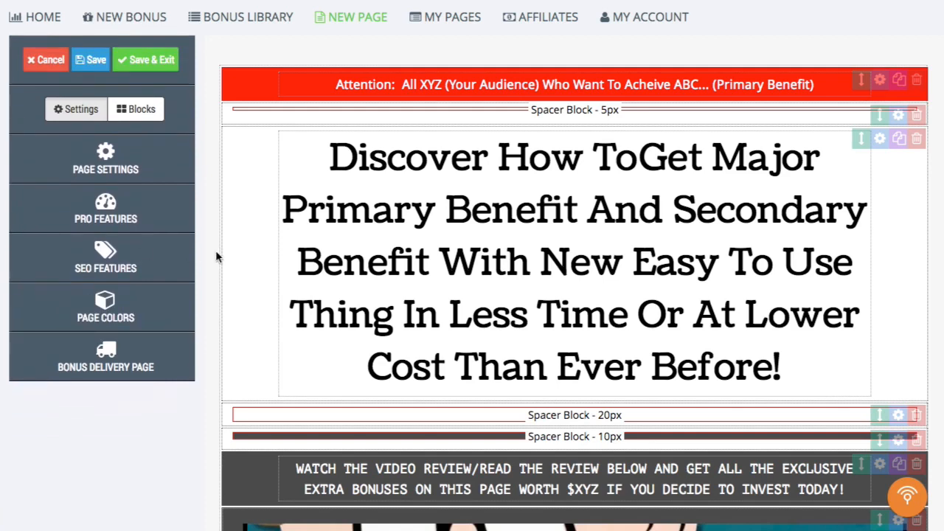
- Set the bonus delivery page's filename to itsallyours and save the page
click(187, 359)
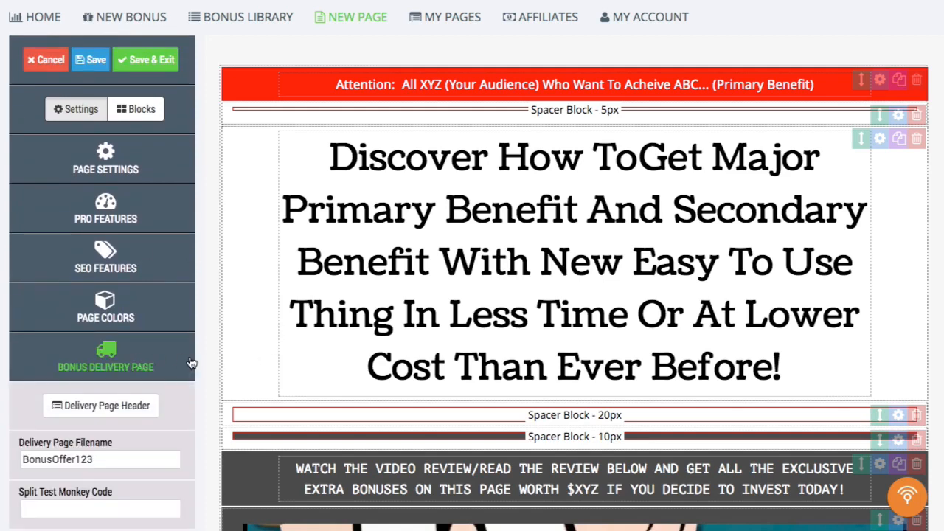
scroll(190, 363, down, 2)
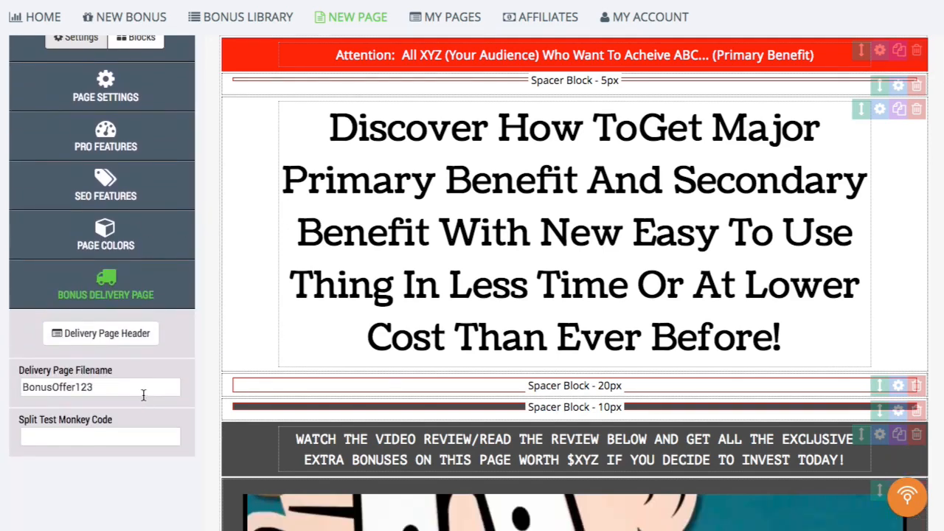
click(98, 388)
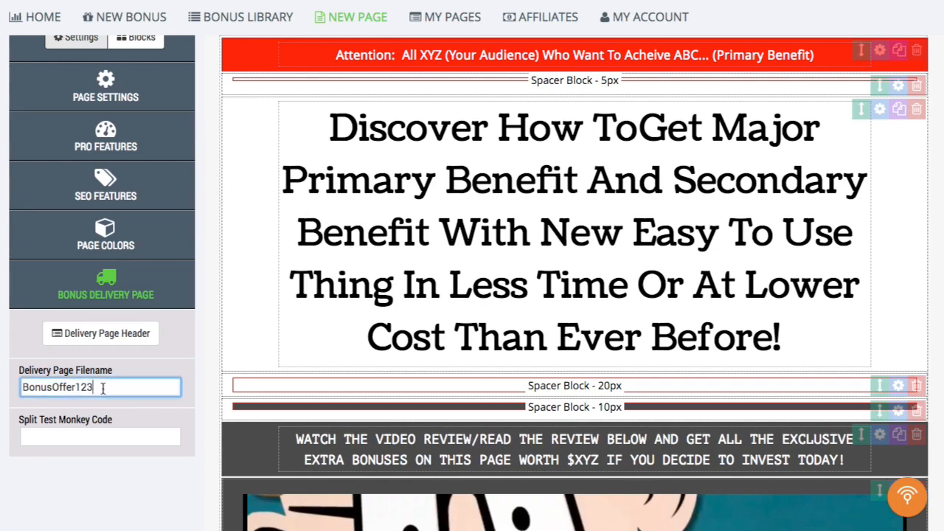
drag(97, 388, 7, 391)
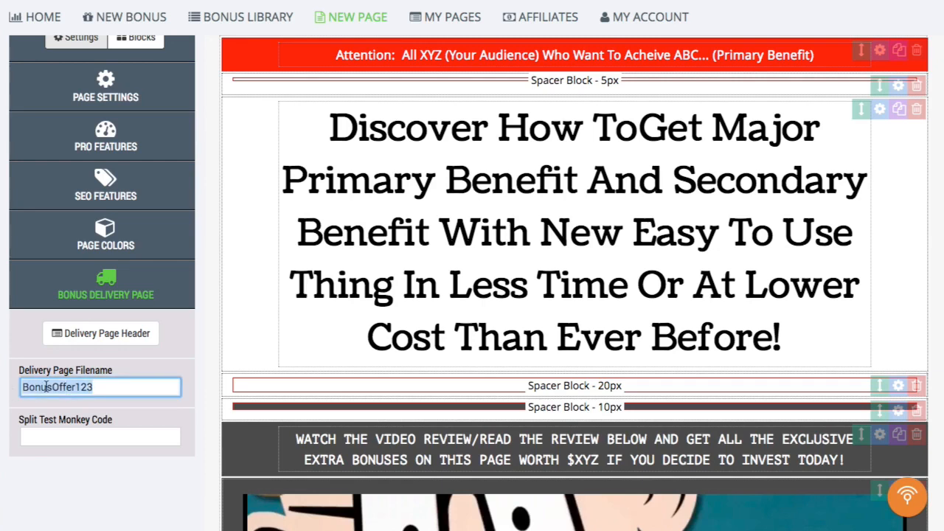
text(tiitsall)
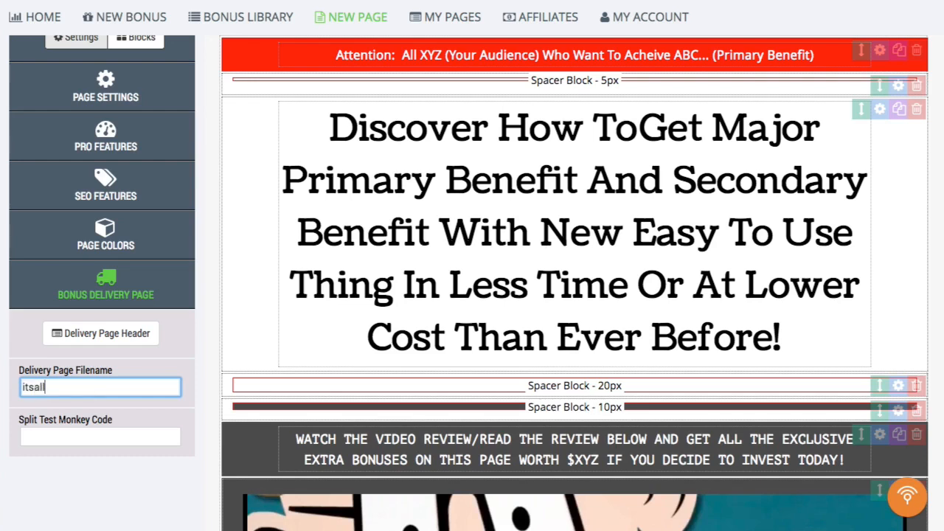
text(yours)
click(122, 472)
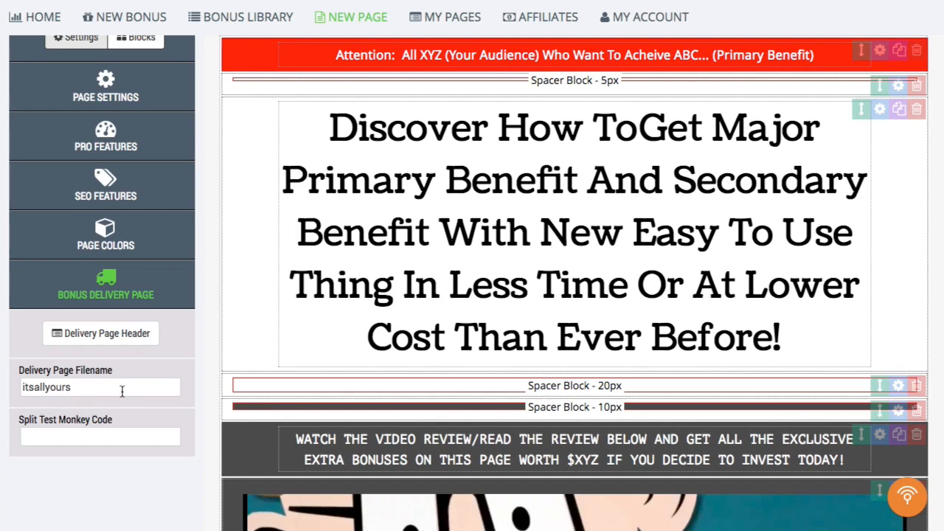
click(125, 295)
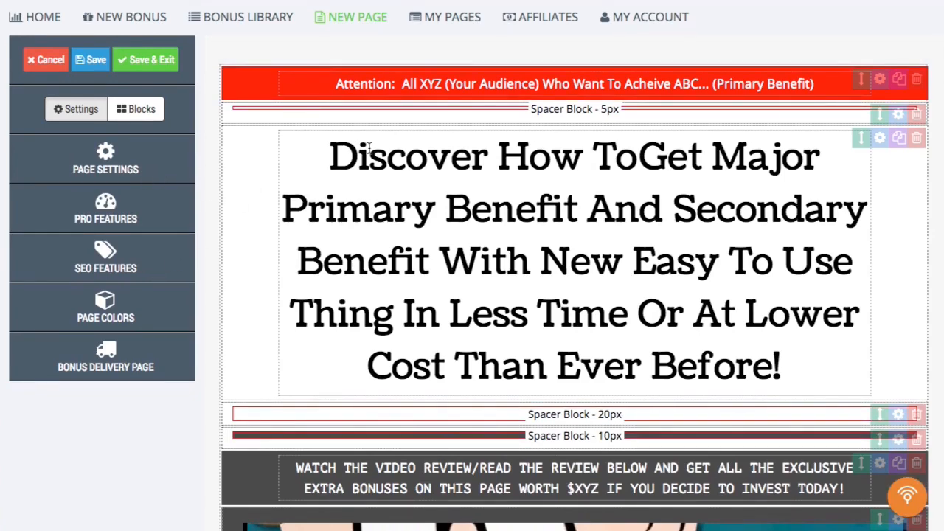
click(90, 60)
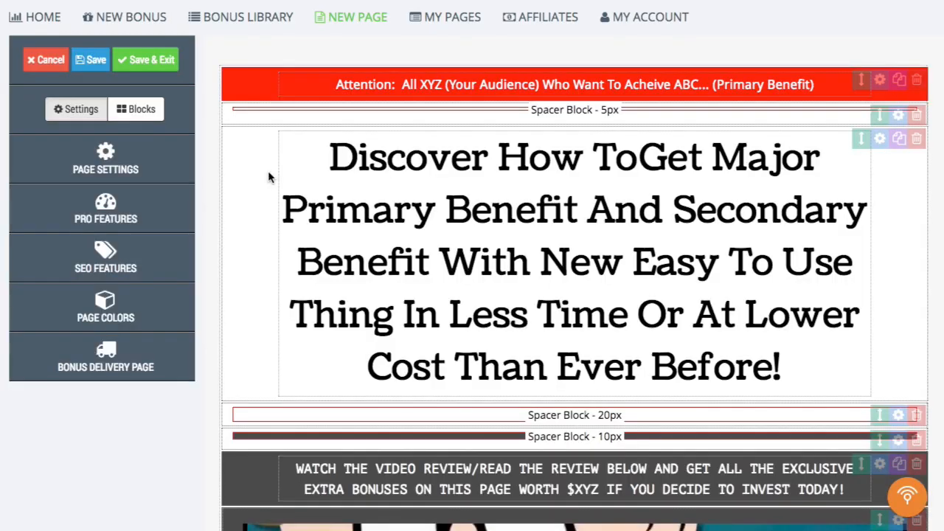
- Review the content blocks available for the page, including the Power Ups for Sales Page Bypass and Review Block
click(134, 118)
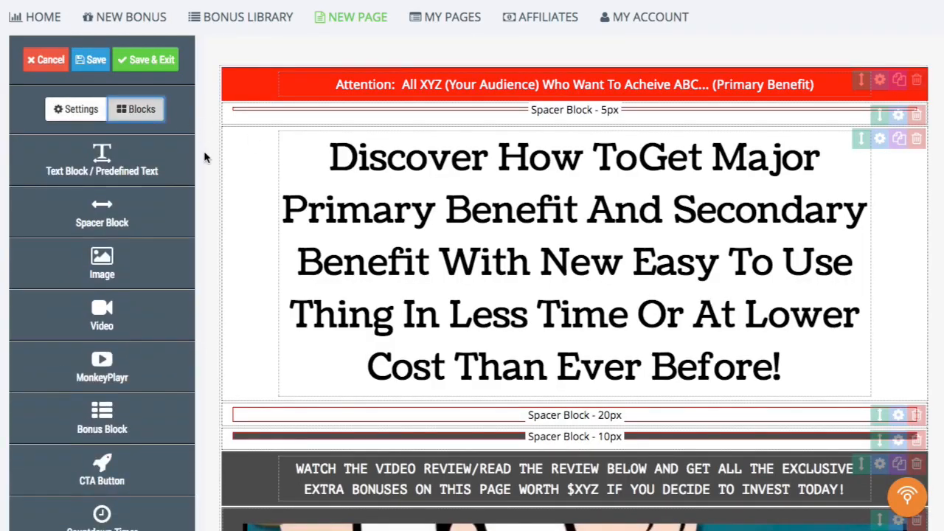
scroll(204, 151, down, 1)
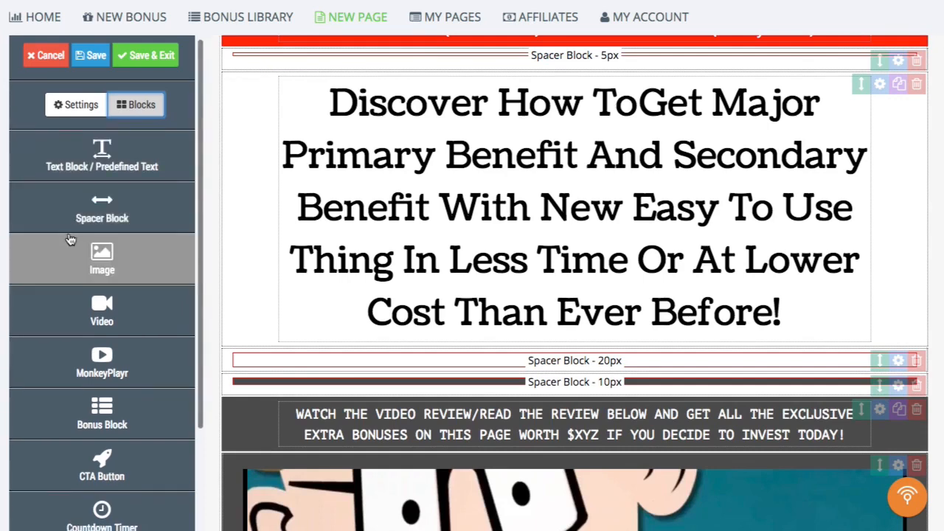
scroll(133, 203, down, 1)
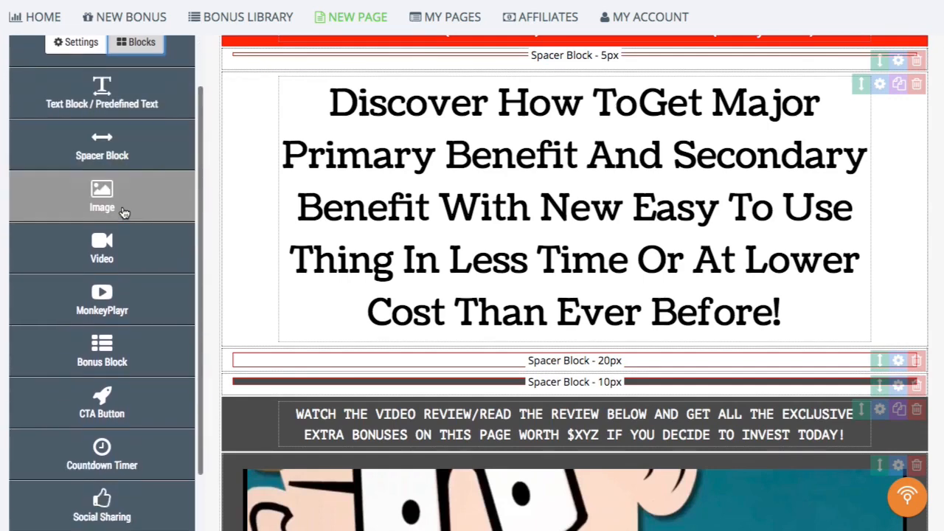
scroll(111, 243, down, 1)
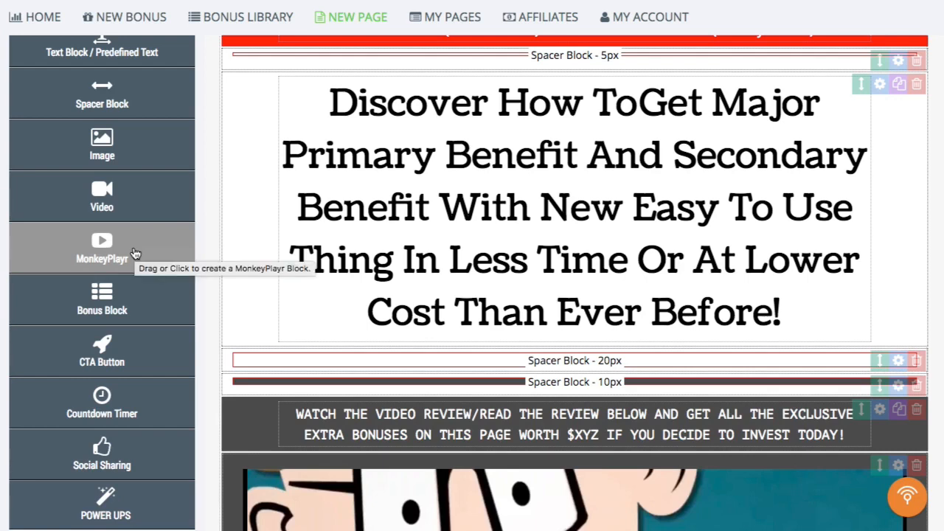
scroll(135, 253, down, 1)
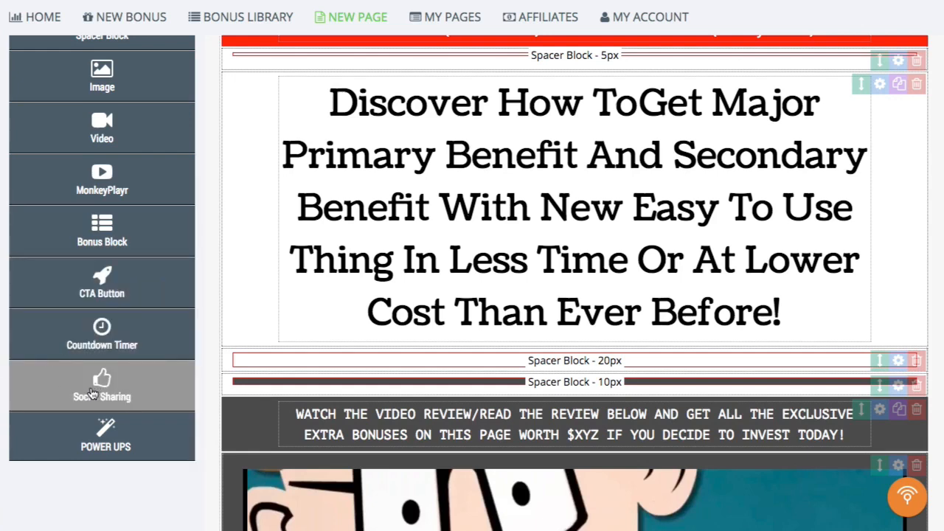
click(105, 435)
scroll(111, 435, down, 2)
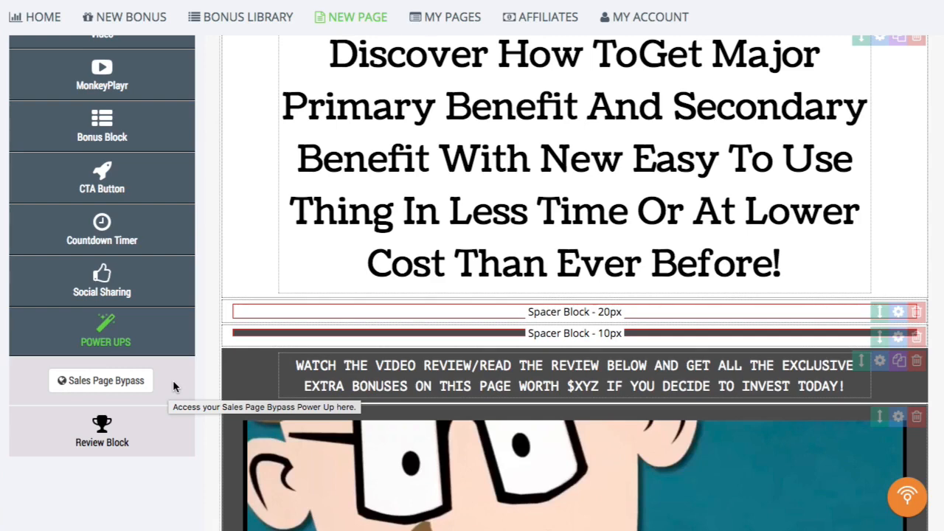
- View the settings of the green call-to-action button below the video and close them without changes
scroll(376, 318, down, 7)
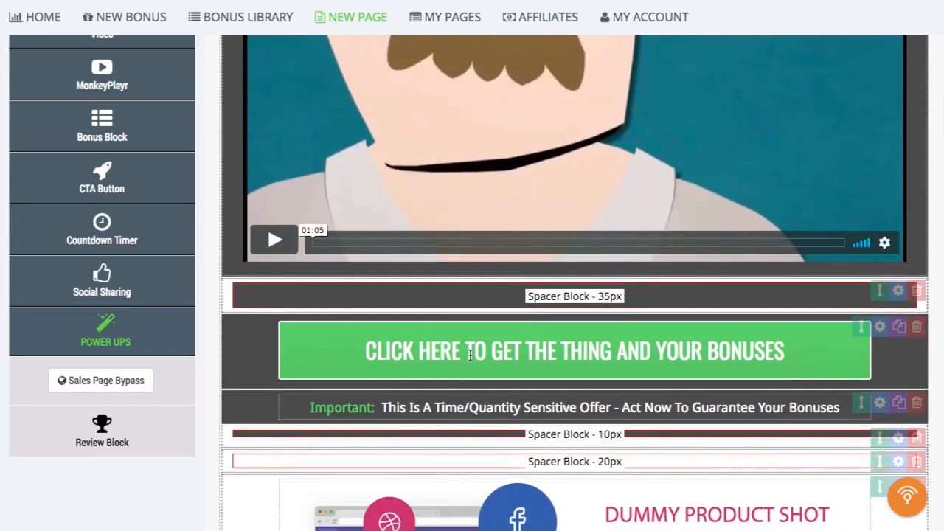
click(470, 355)
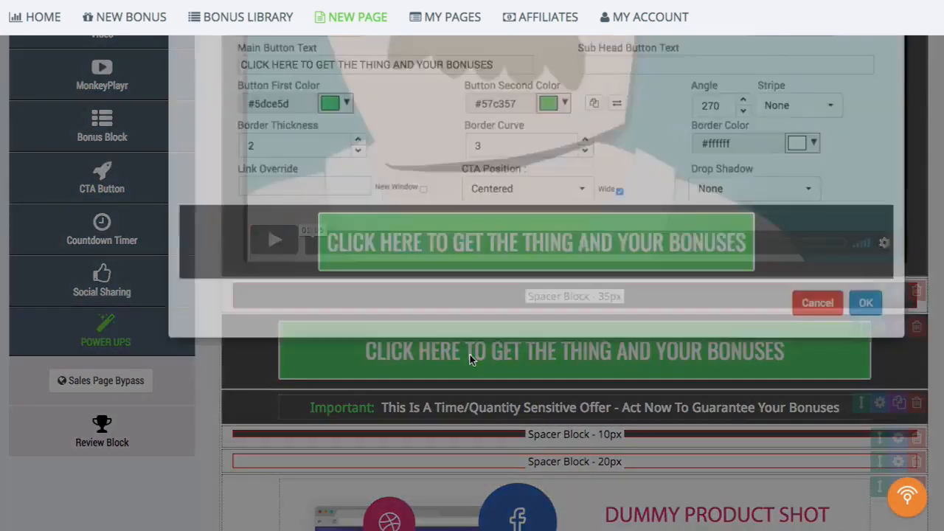
click(817, 355)
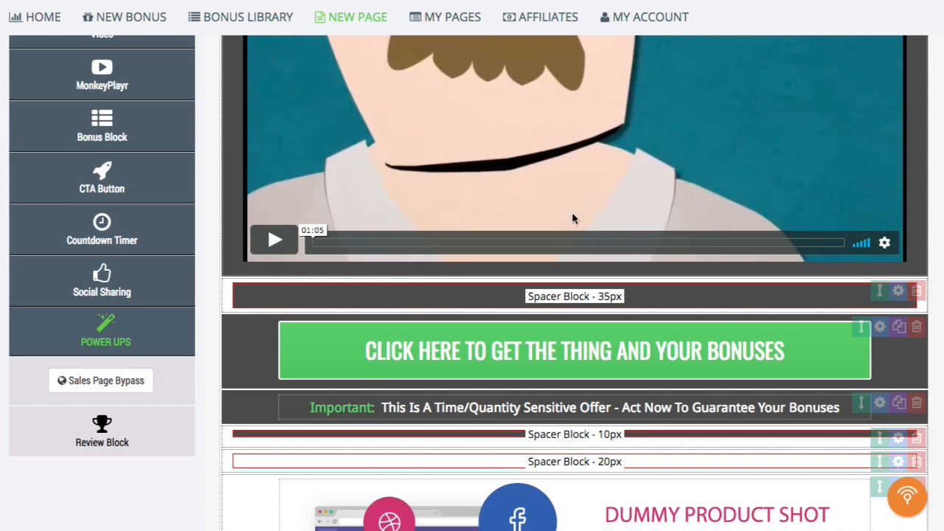
scroll(573, 214, up, 8)
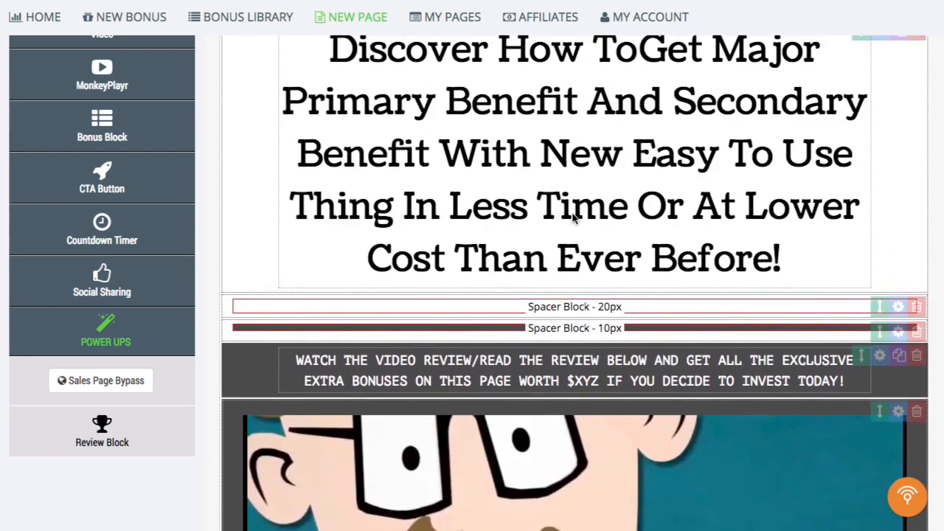
scroll(573, 215, up, 2)
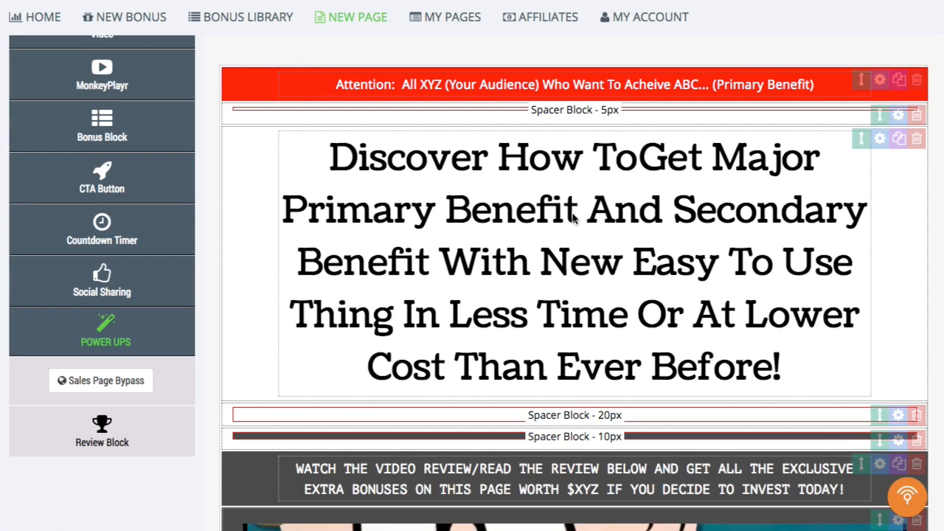
- Add a Review Block to the page and view its setup options without applying any
scroll(531, 247, down, 4)
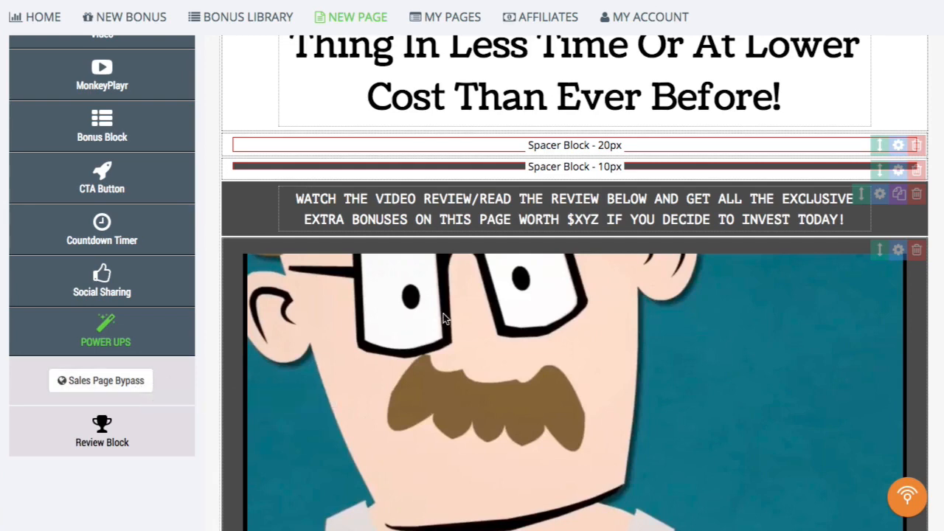
scroll(443, 317, down, 4)
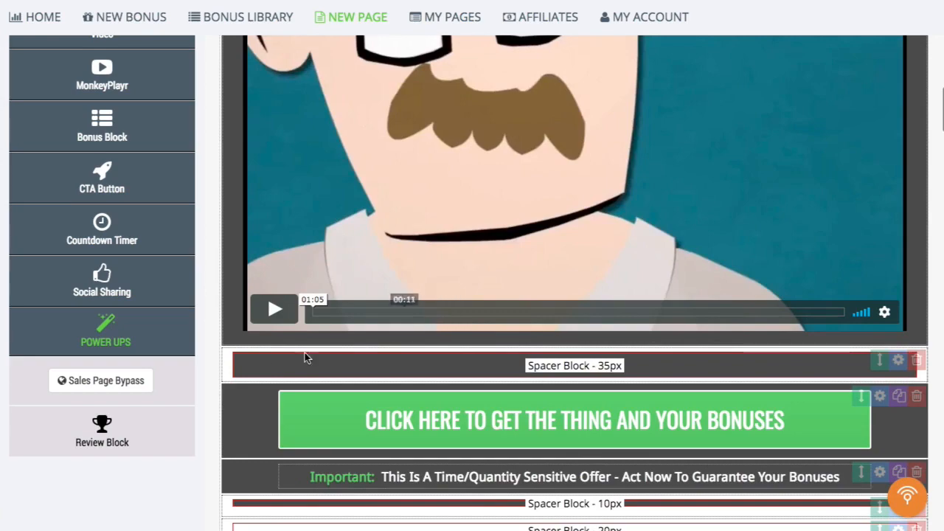
click(118, 436)
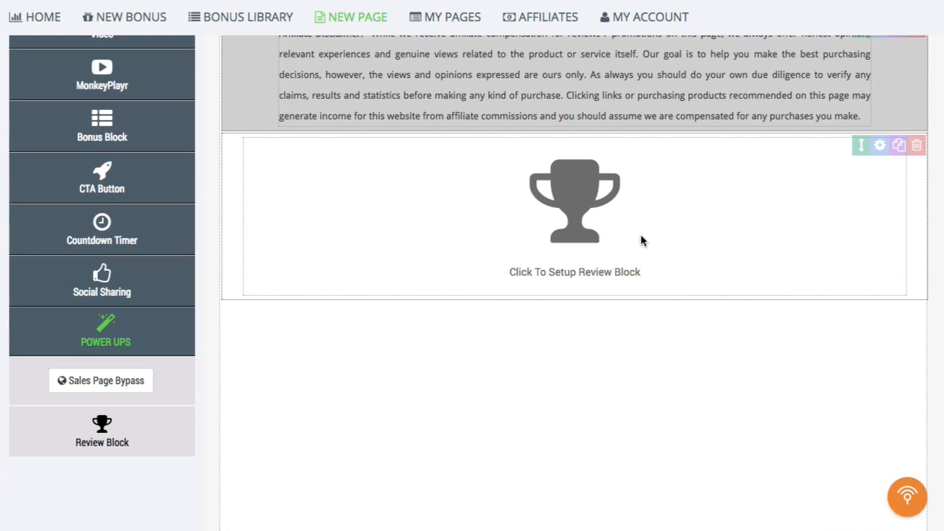
click(615, 236)
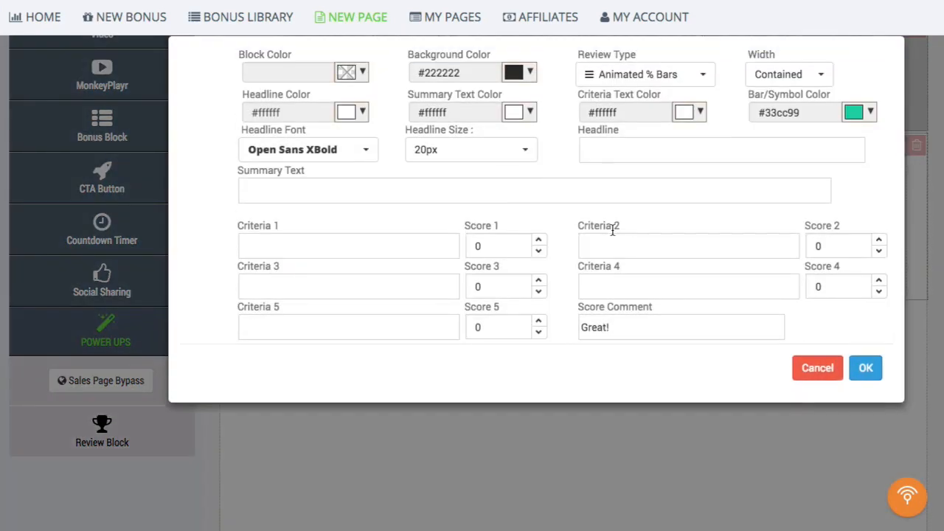
click(814, 369)
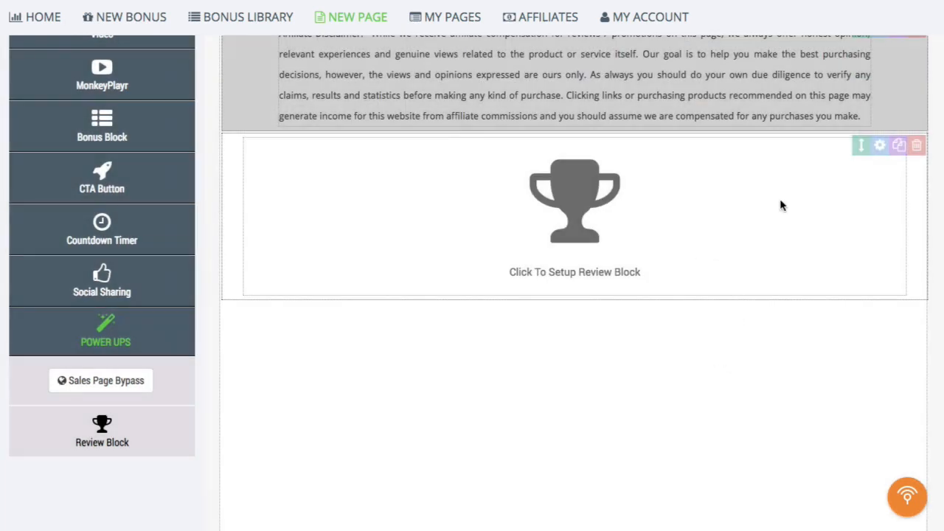
- Delete the empty Review Block below the affiliate disclaimer
click(917, 146)
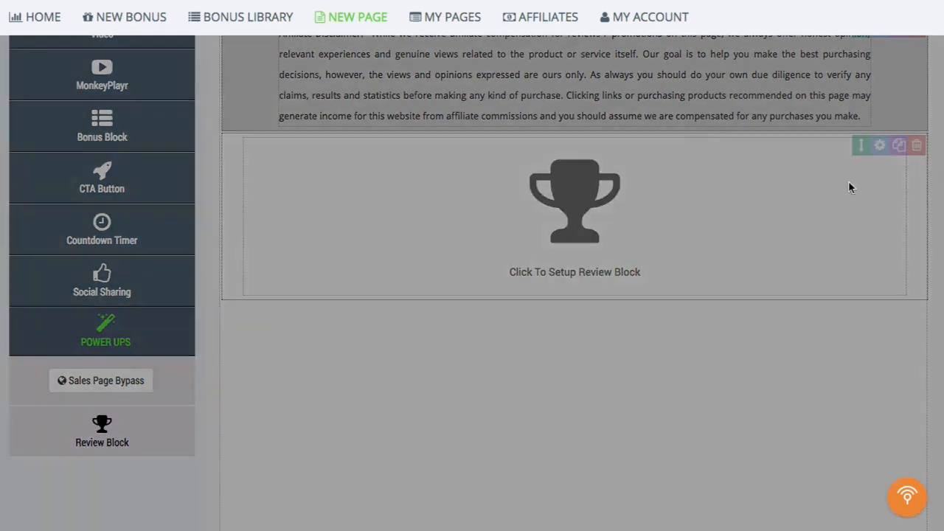
click(639, 233)
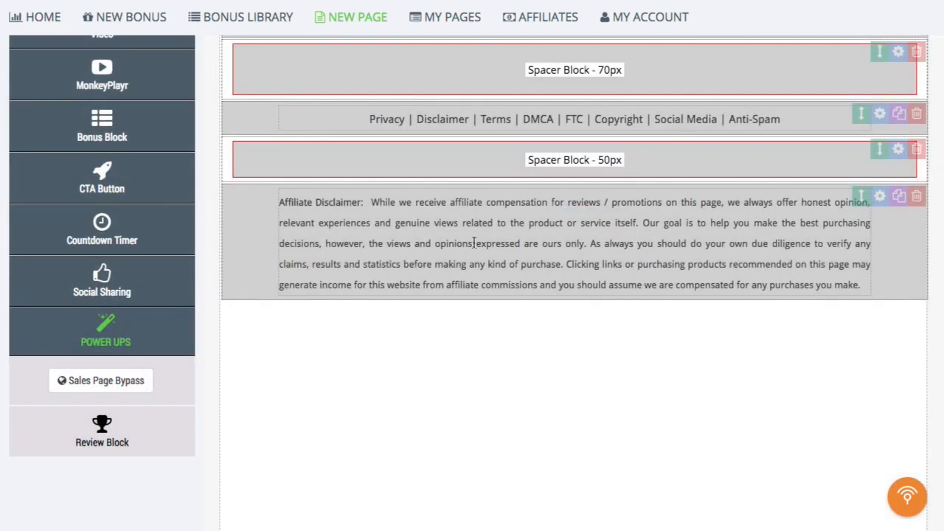
- Select part of the main headline text to view its inline formatting options, and clear the selection
scroll(474, 243, up, 20)
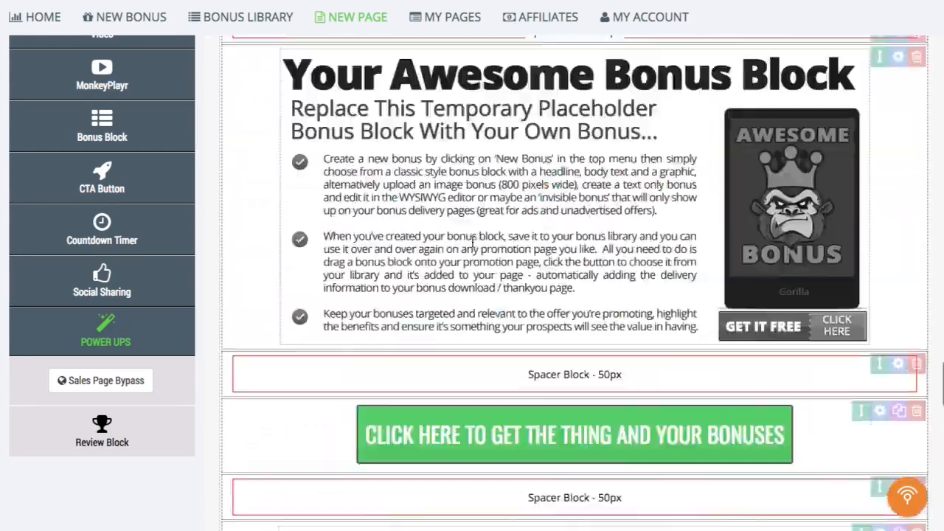
scroll(474, 243, up, 20)
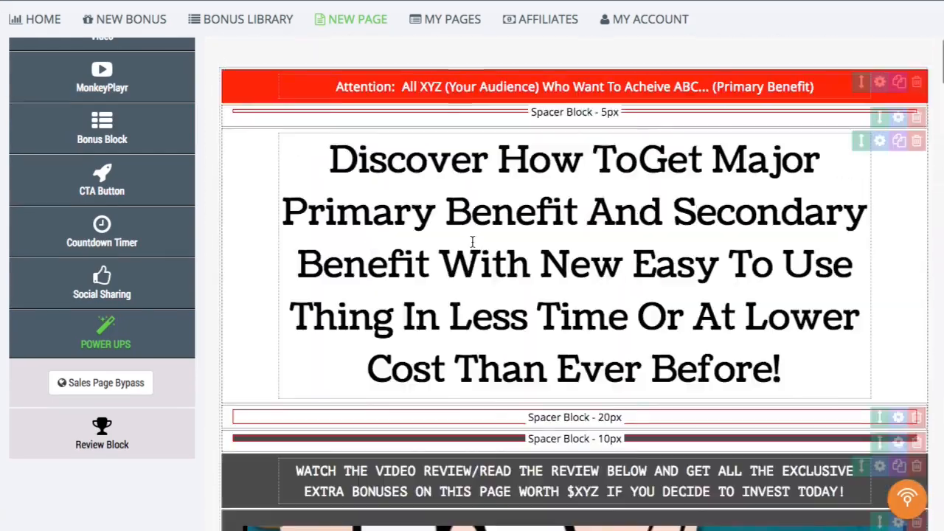
click(545, 214)
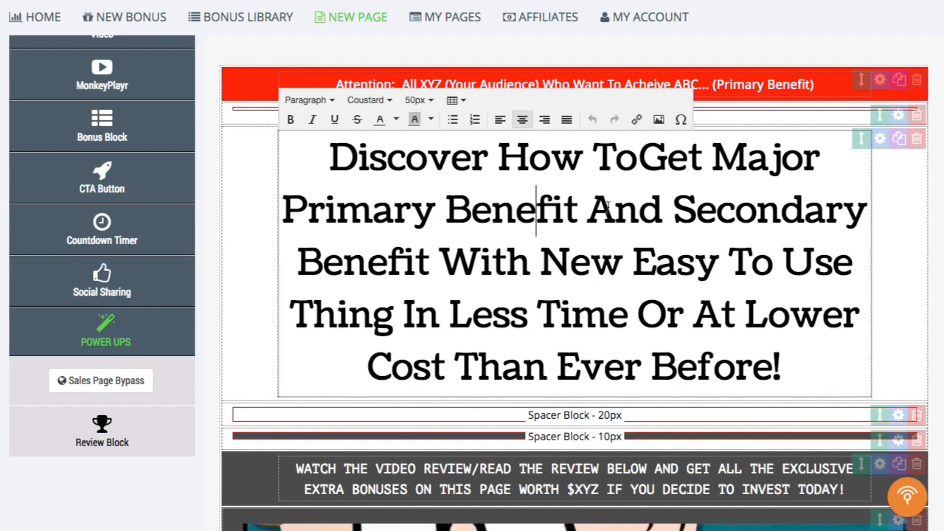
drag(734, 211, 322, 131)
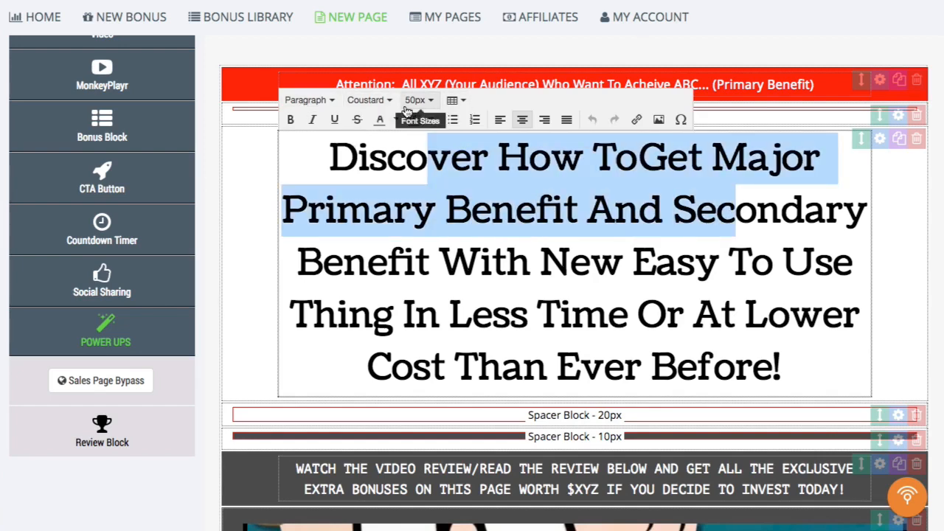
click(721, 264)
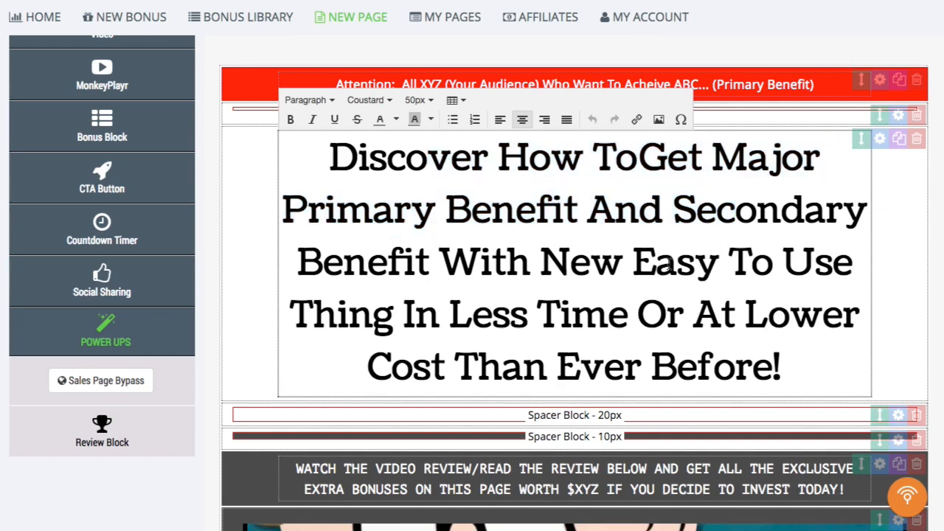
- Start and pause the video in the page's video block, and view the blocks below it
scroll(668, 264, down, 5)
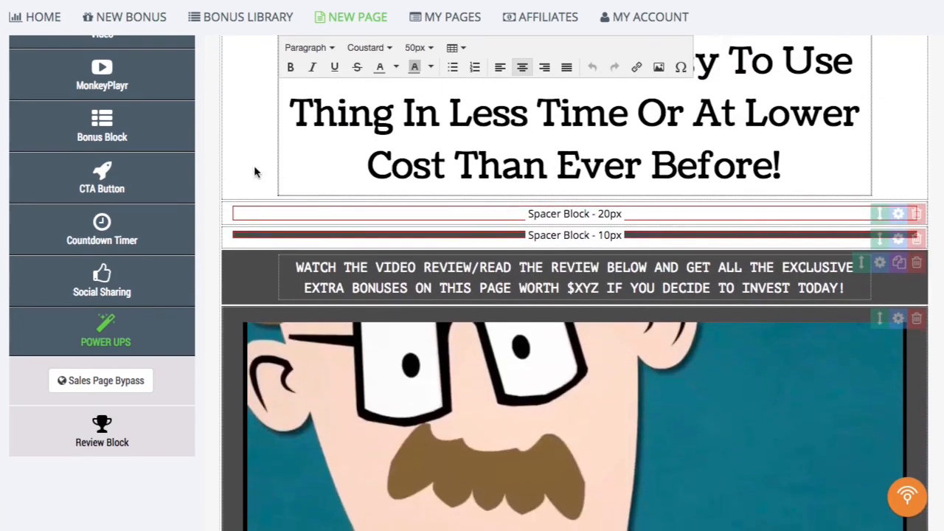
scroll(477, 163, down, 6)
click(536, 204)
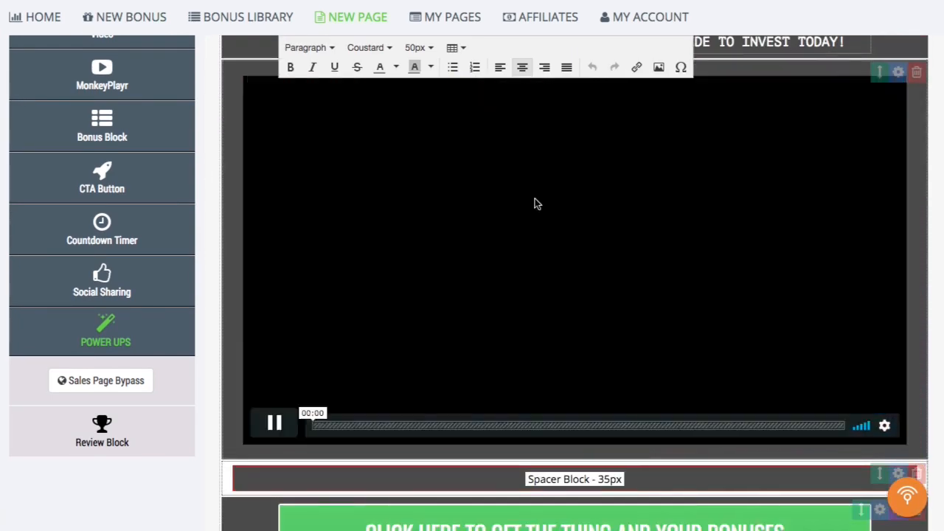
click(276, 428)
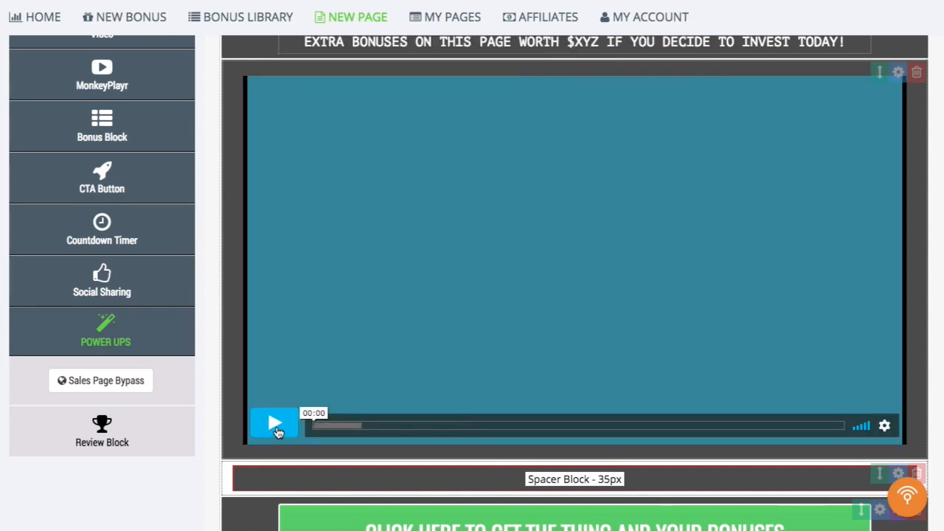
scroll(488, 336, down, 4)
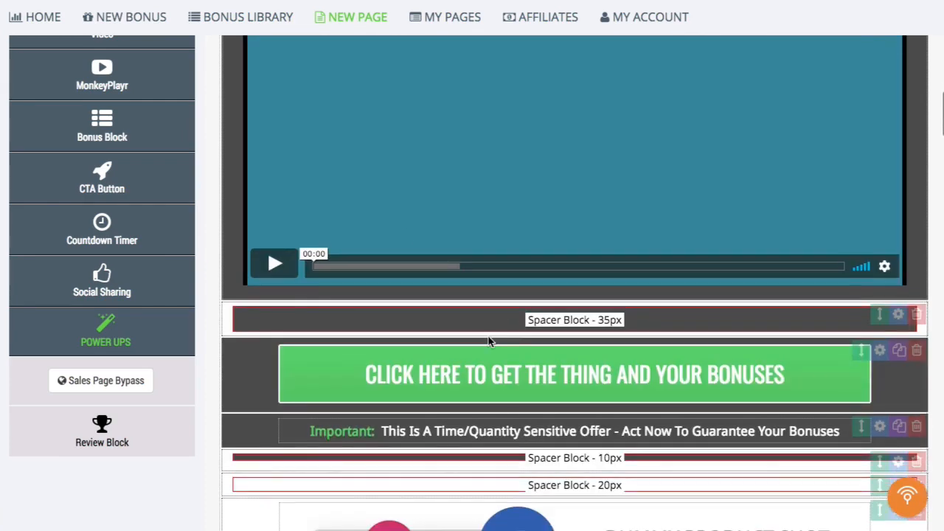
- View the settings of the green call-to-action button below the video, including its width options, and cancel without changes
click(511, 373)
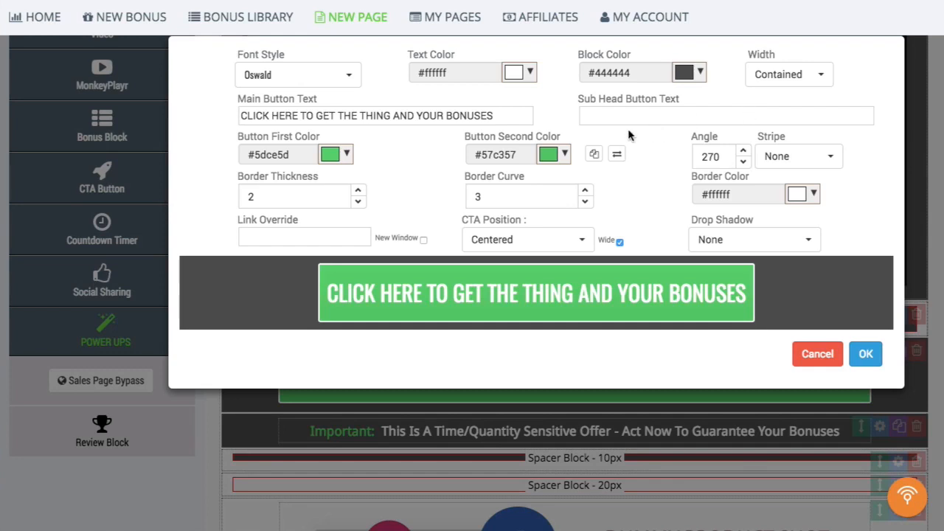
click(795, 76)
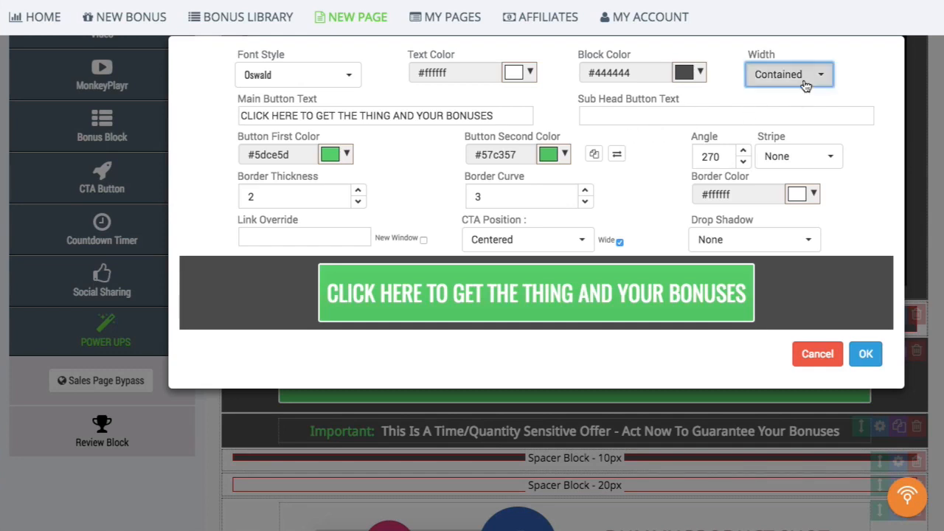
click(869, 76)
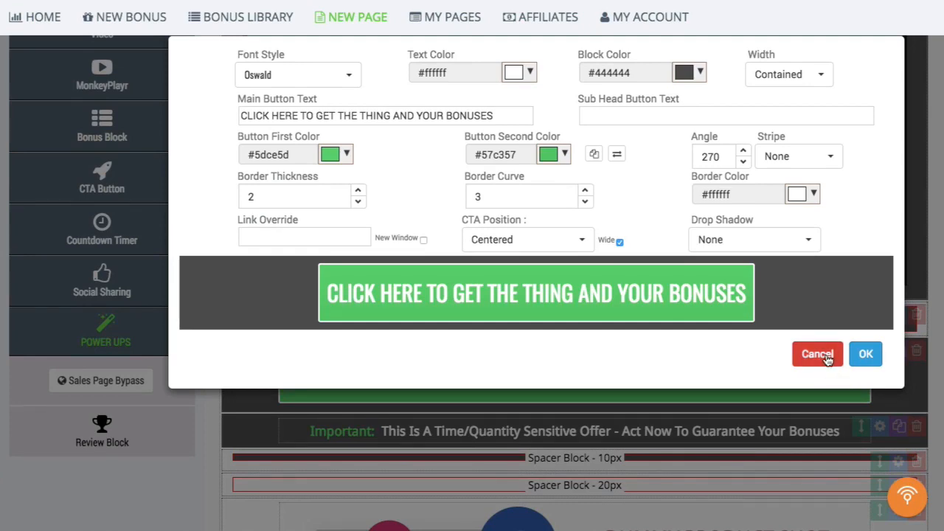
click(816, 354)
- Add a Bonus Block to the page and move it up to just above the Instant Bonus Delivery text
scroll(449, 356, down, 5)
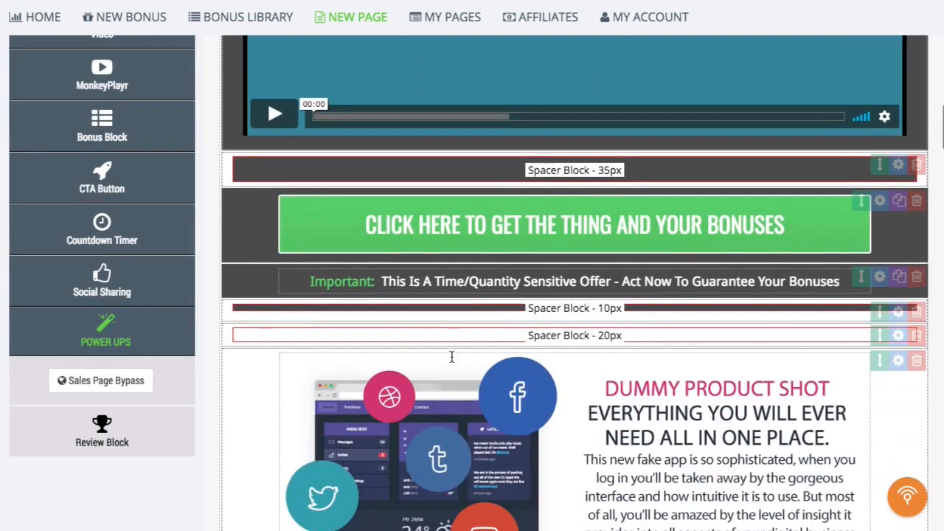
scroll(344, 301, down, 10)
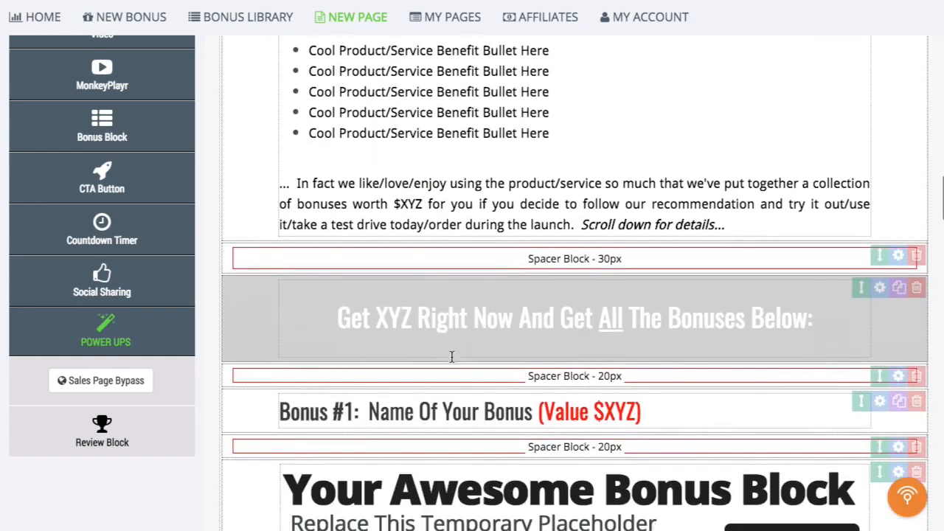
scroll(104, 148, up, 4)
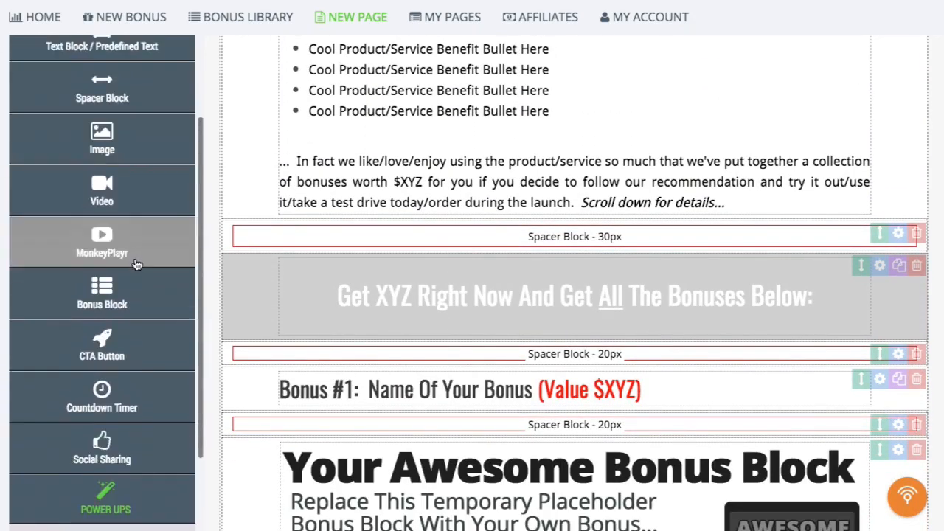
click(112, 303)
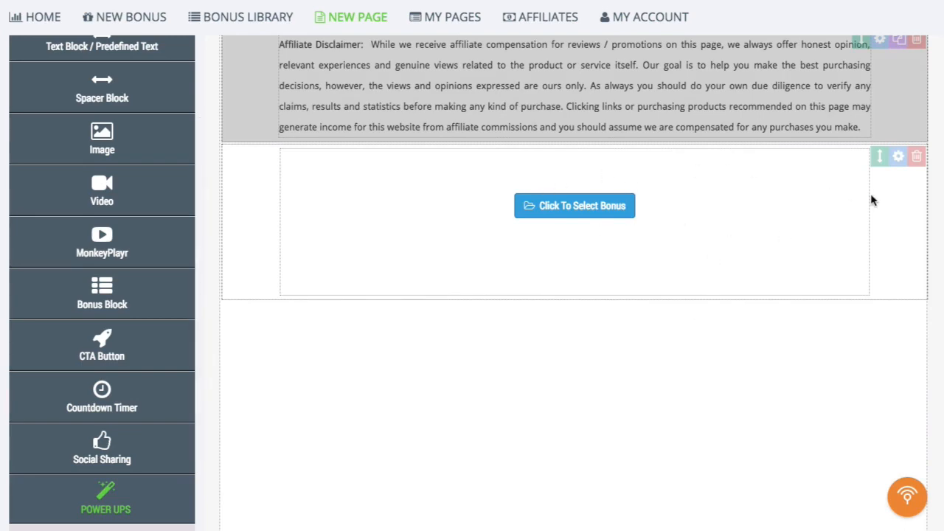
click(897, 155)
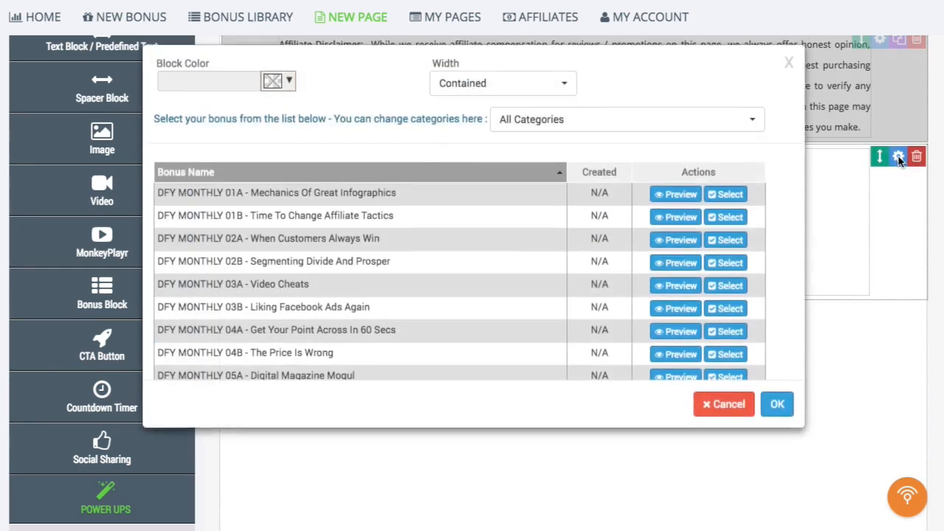
click(788, 76)
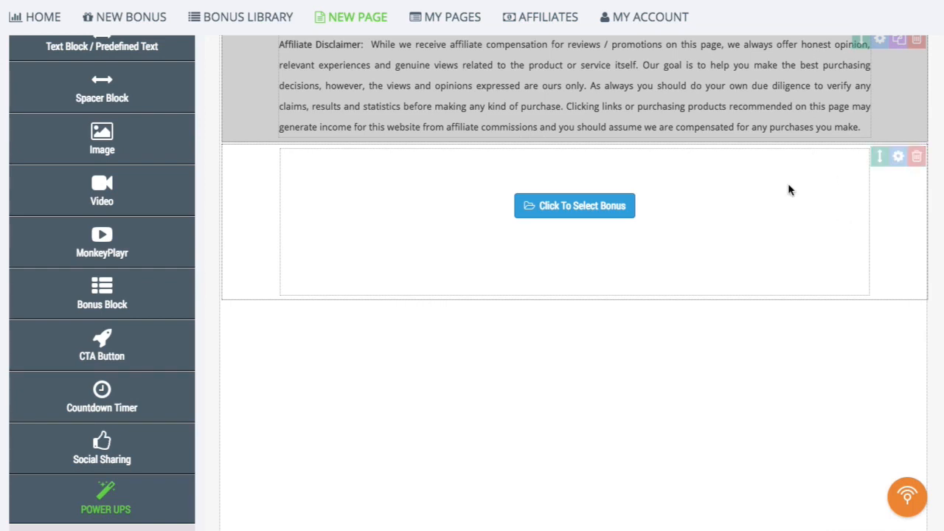
scroll(789, 189, up, 2)
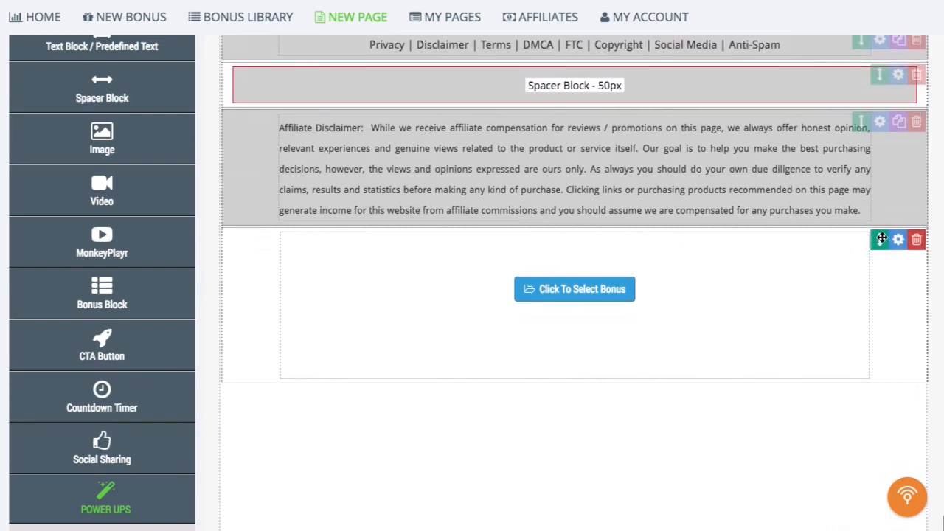
drag(878, 238, 855, 146)
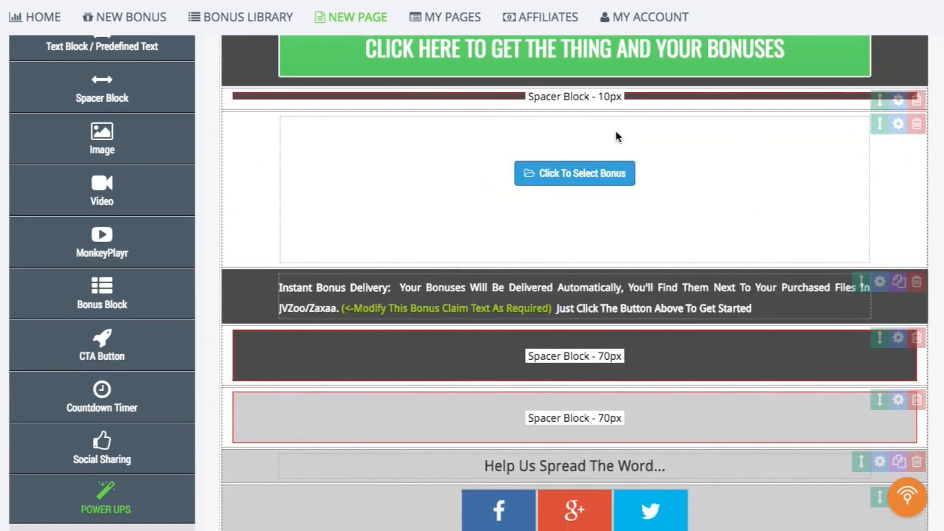
- Fill the empty Bonus Block with the bonus "DFY MONTHLY 01A - Mechanics Of Great Infographics" from the bonus list
click(584, 177)
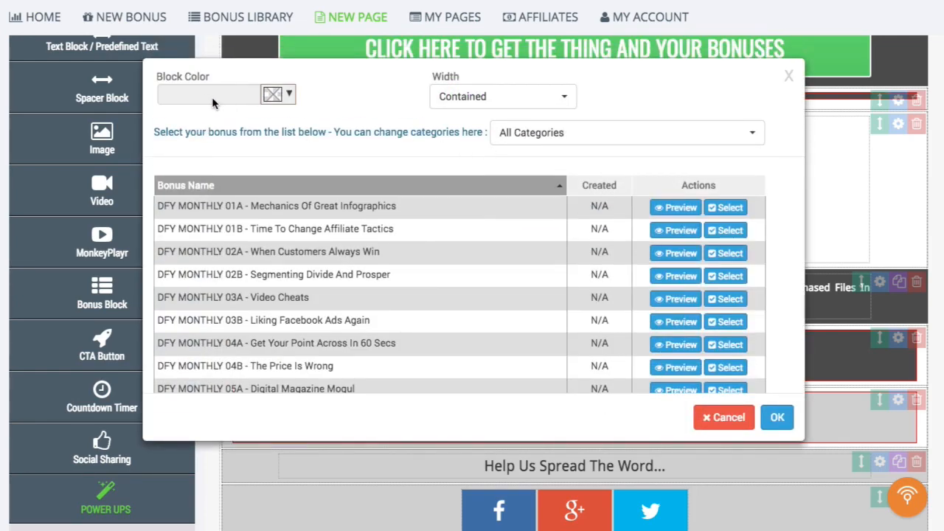
click(472, 97)
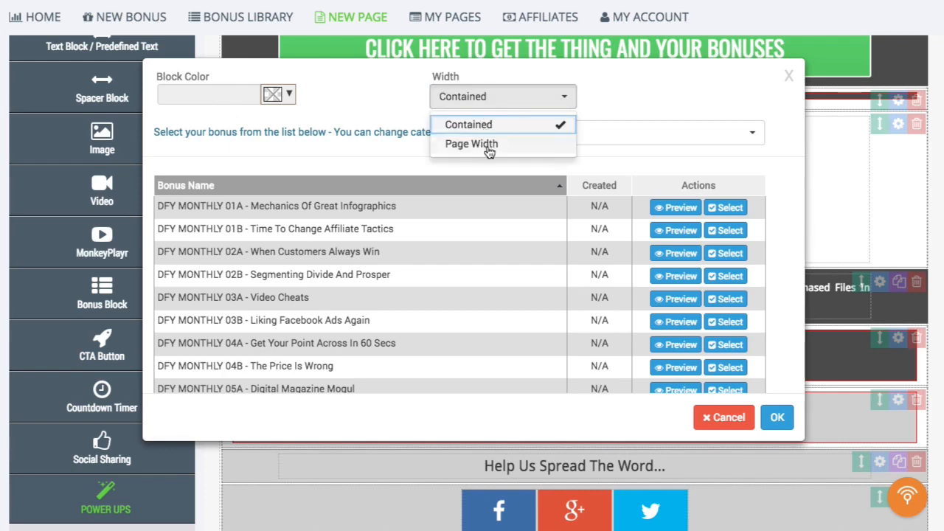
click(659, 86)
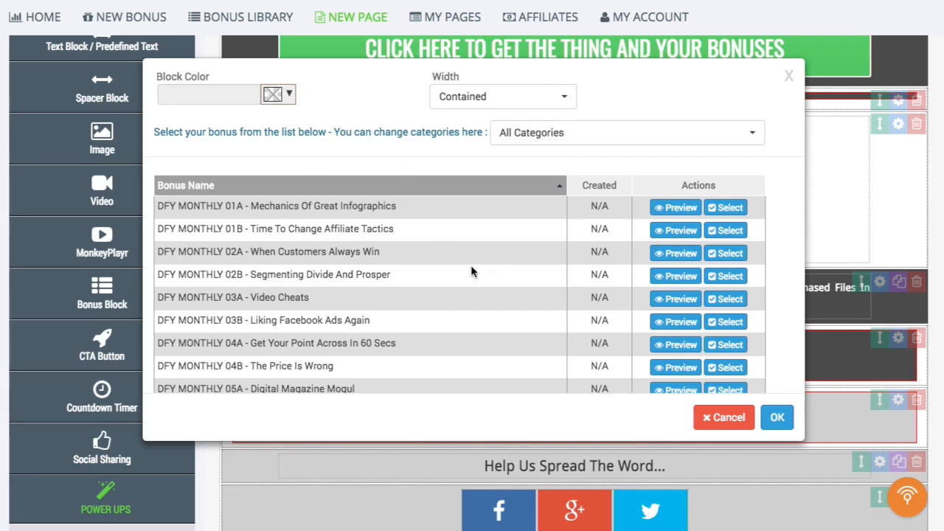
scroll(471, 270, down, 15)
scroll(471, 270, up, 10)
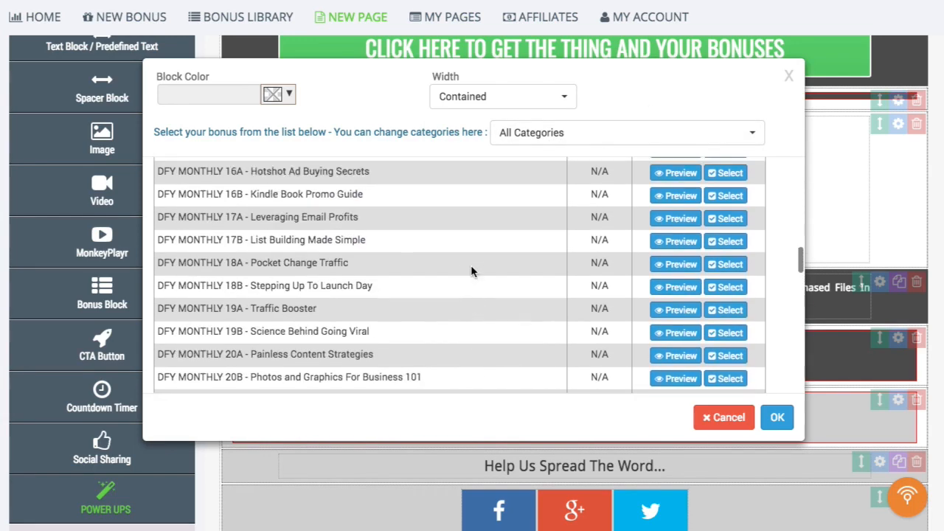
scroll(472, 272, up, 10)
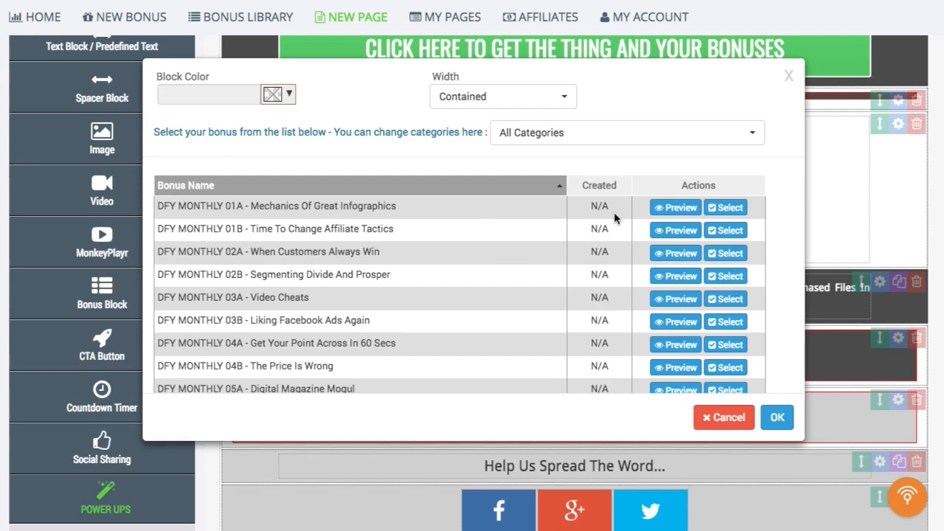
click(716, 209)
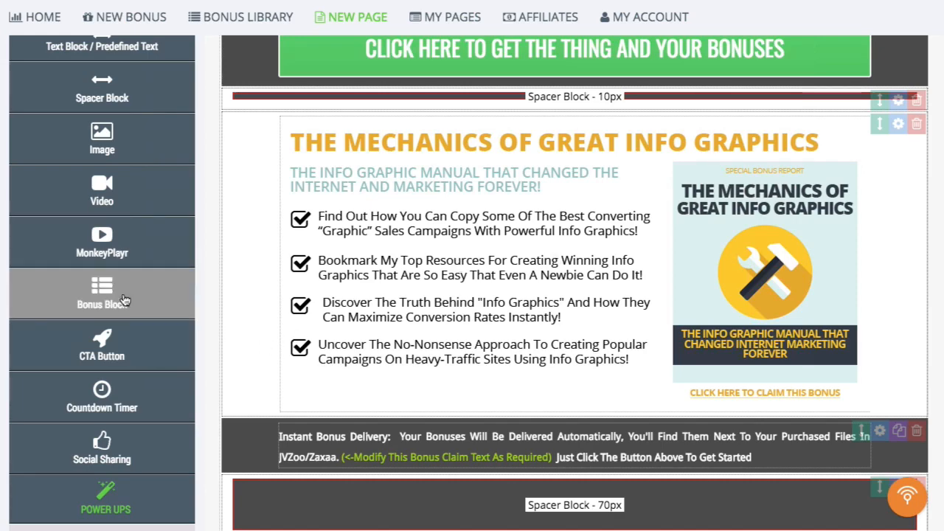
- Add a second Bonus Block below the affiliate disclaimer and fill it with "DFY MONTHLY 03B - Liking Facebook Ads Again"
scroll(559, 310, down, 5)
scroll(559, 311, down, 5)
click(568, 210)
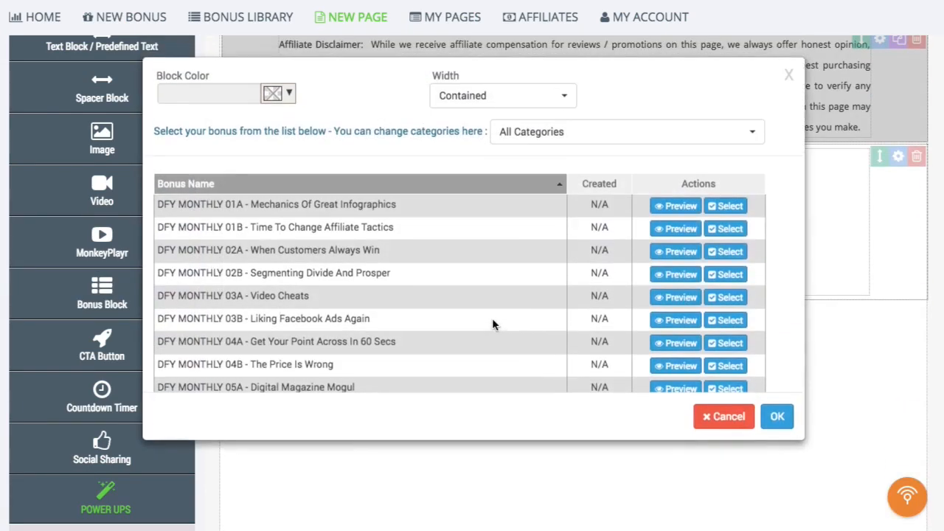
click(726, 322)
click(774, 416)
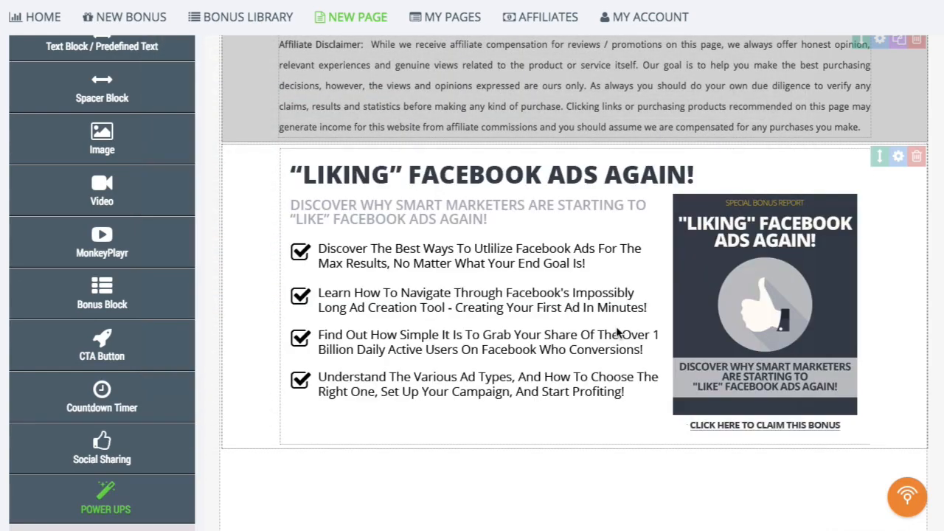
- Look over the infographics bonus block, the footer blocks, the available block types and the placeholder bonus section
scroll(618, 333, up, 4)
scroll(617, 333, up, 6)
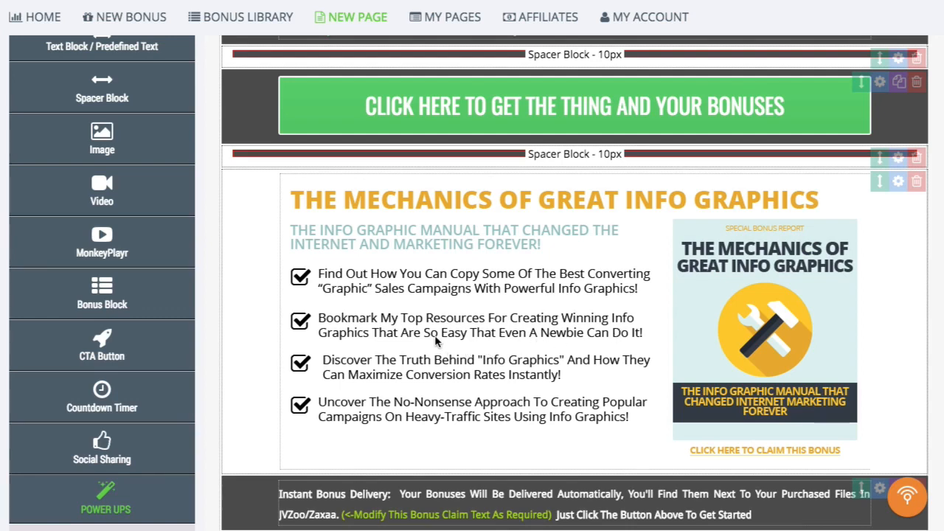
scroll(435, 340, up, 1)
scroll(435, 342, down, 6)
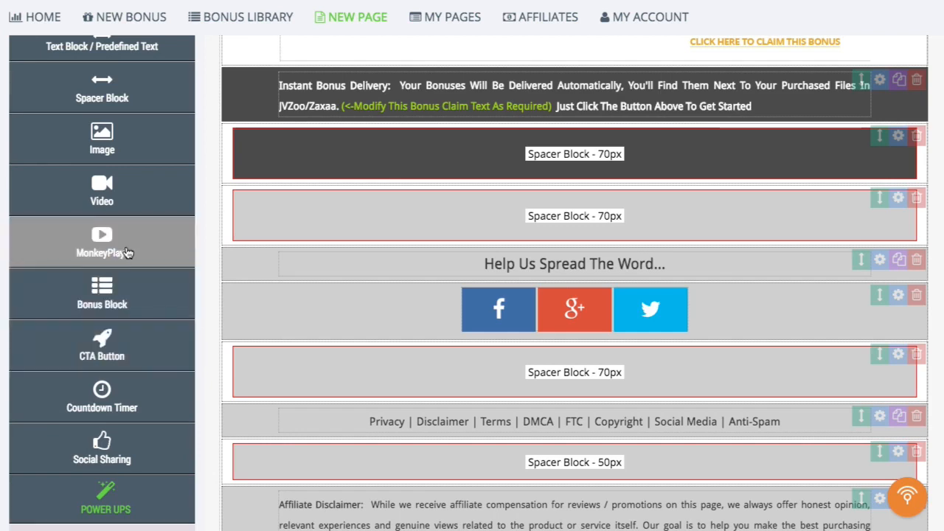
scroll(127, 252, up, 2)
scroll(127, 258, up, 1)
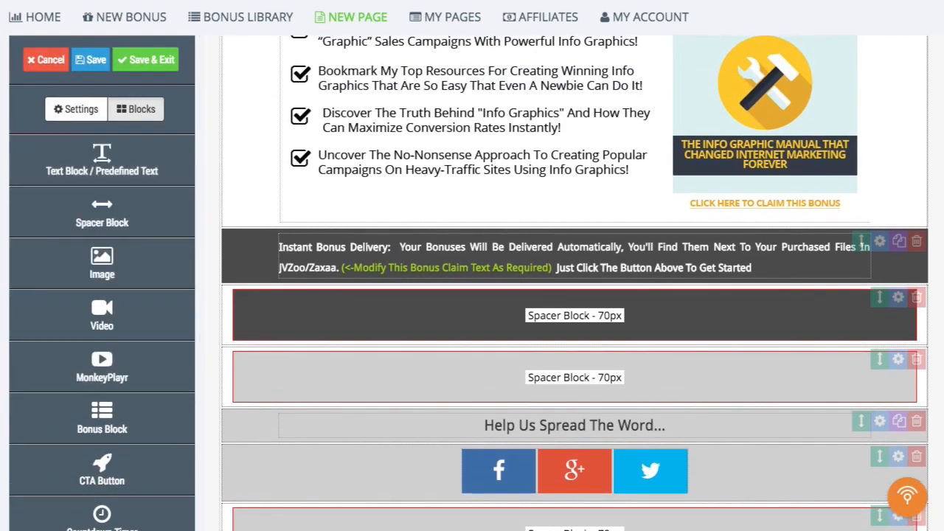
scroll(538, 243, up, 12)
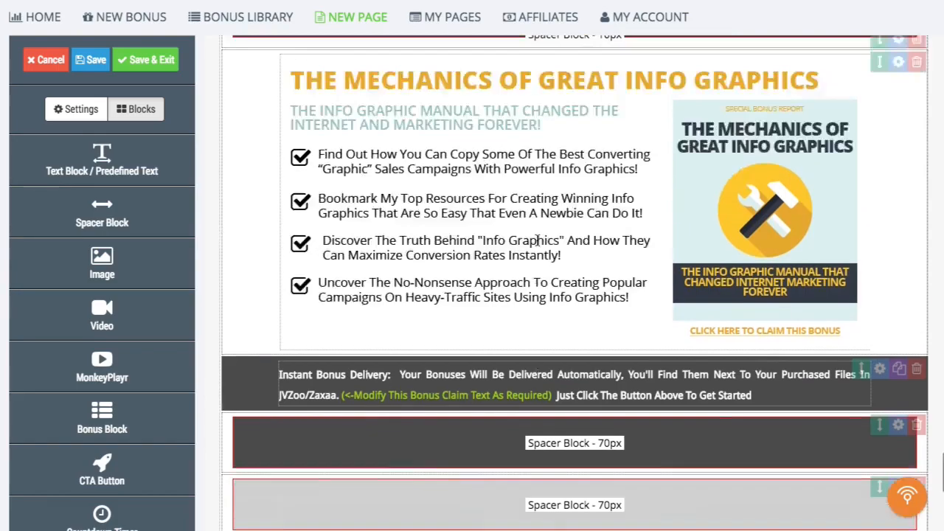
scroll(541, 243, up, 10)
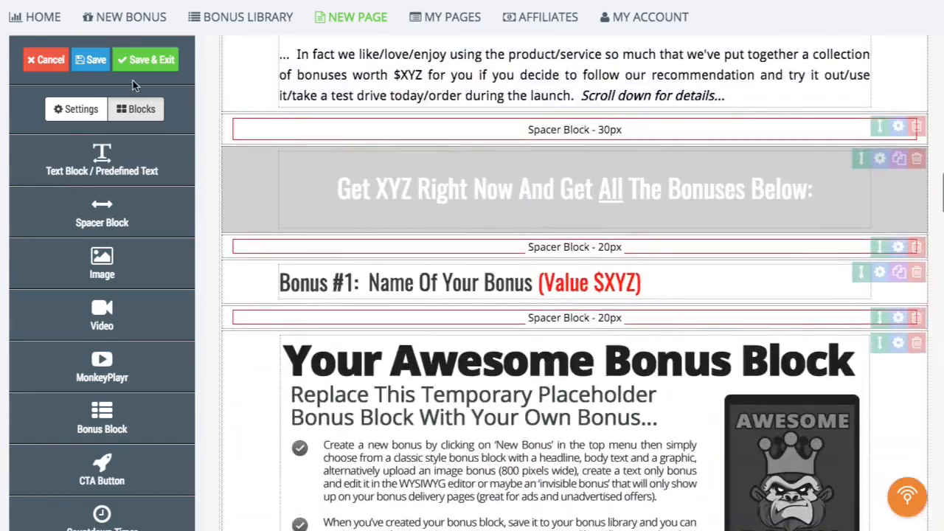
- Save the bonus page, check its upper blocks, and save again while exiting the page builder
click(91, 60)
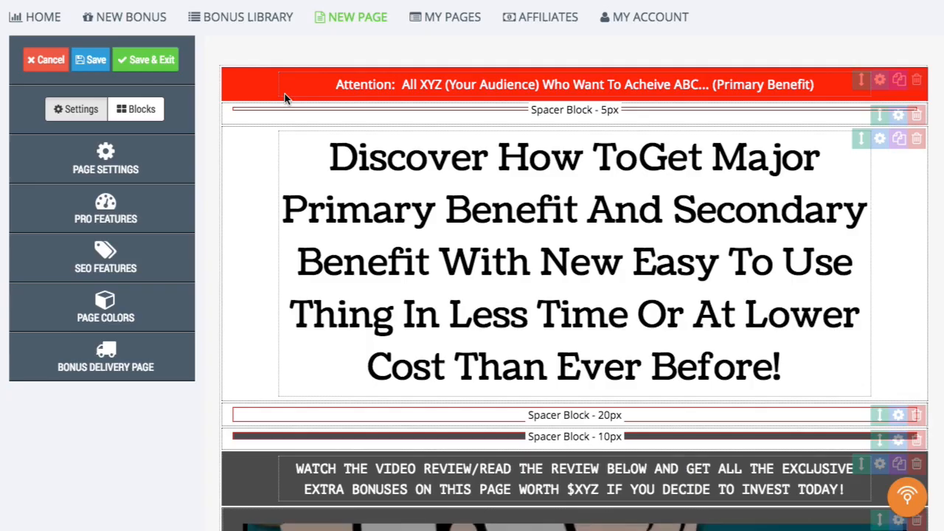
scroll(528, 251, down, 2)
scroll(530, 248, down, 5)
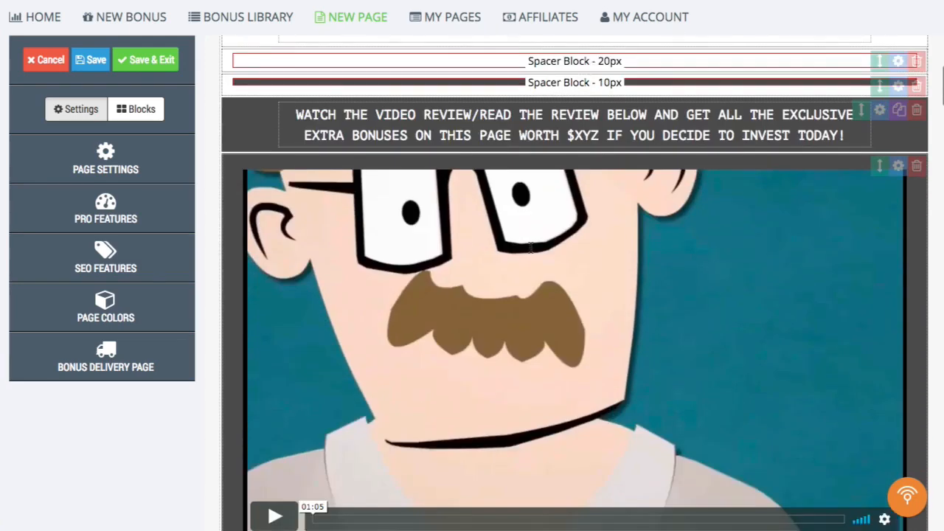
scroll(531, 248, up, 7)
click(175, 54)
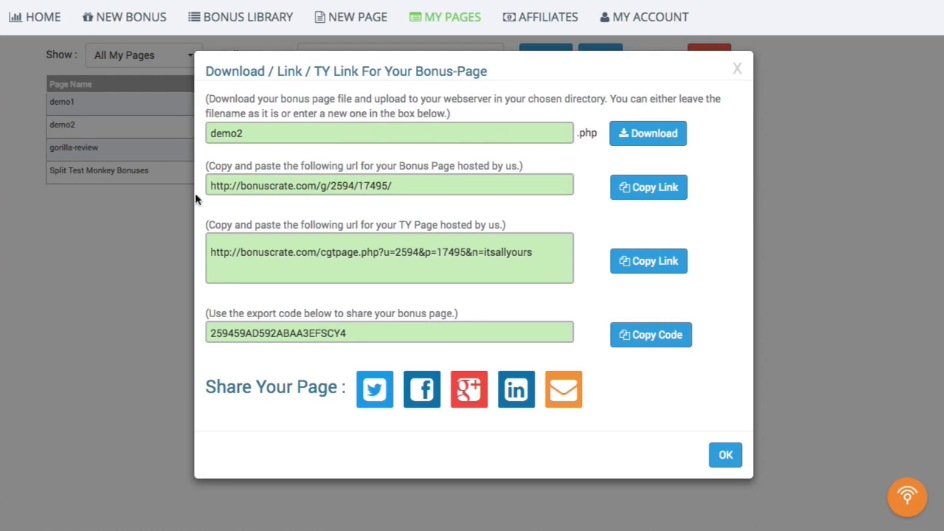
- Examine the hosted bonus page link and the export code for demo2, and close the download and link dialog
click(407, 186)
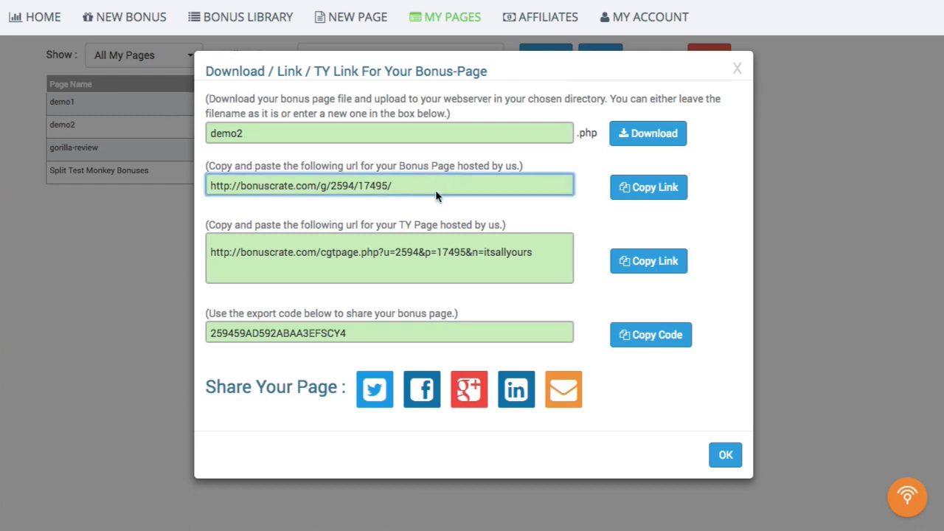
drag(413, 185, 250, 189)
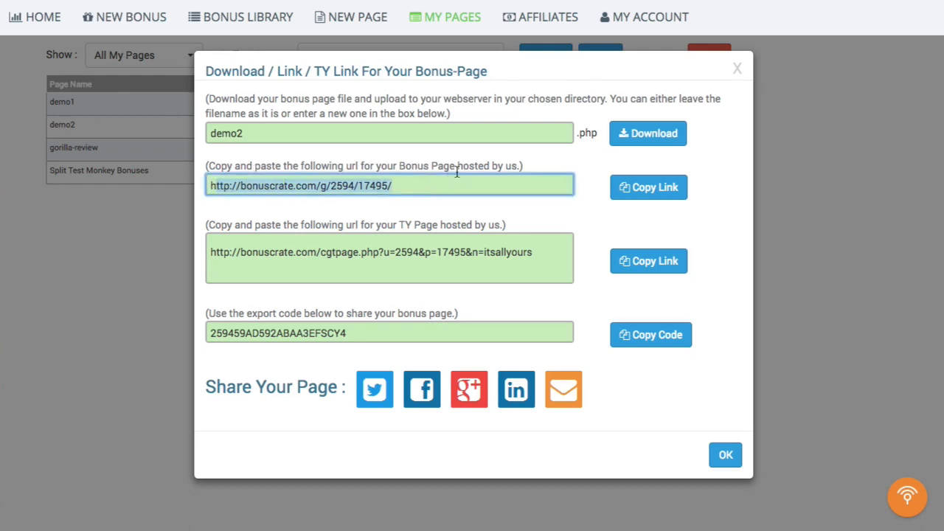
click(445, 183)
scroll(446, 183, down, 1)
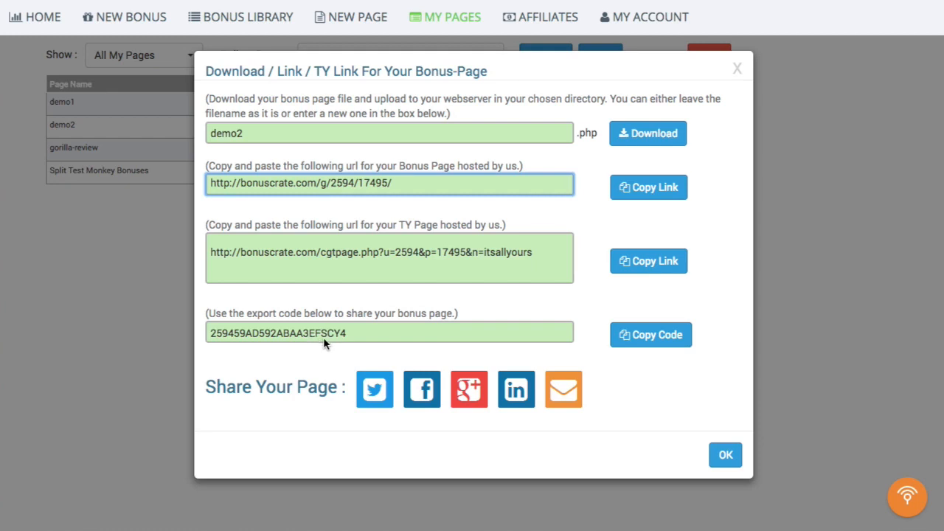
click(355, 331)
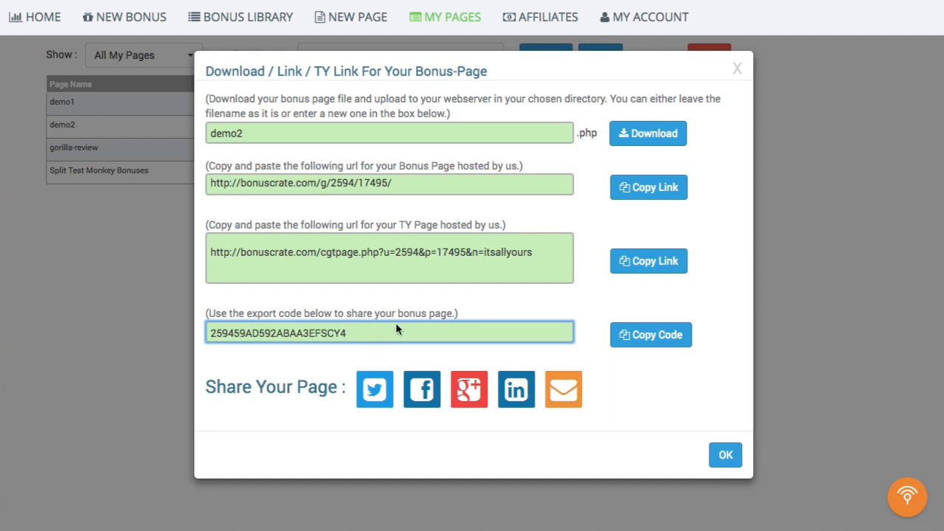
click(726, 457)
click(725, 456)
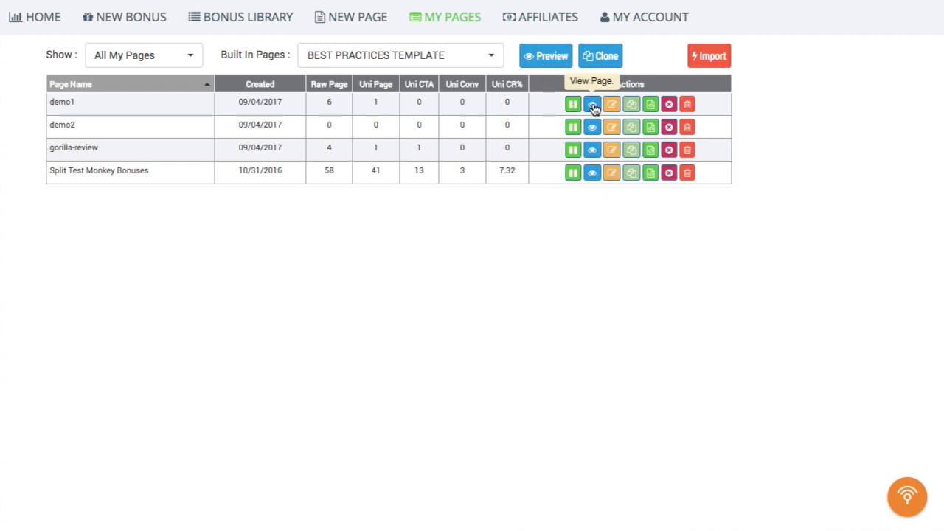
- View the live demo1 page, close it, and open the live demo2 page from the pages list
click(592, 106)
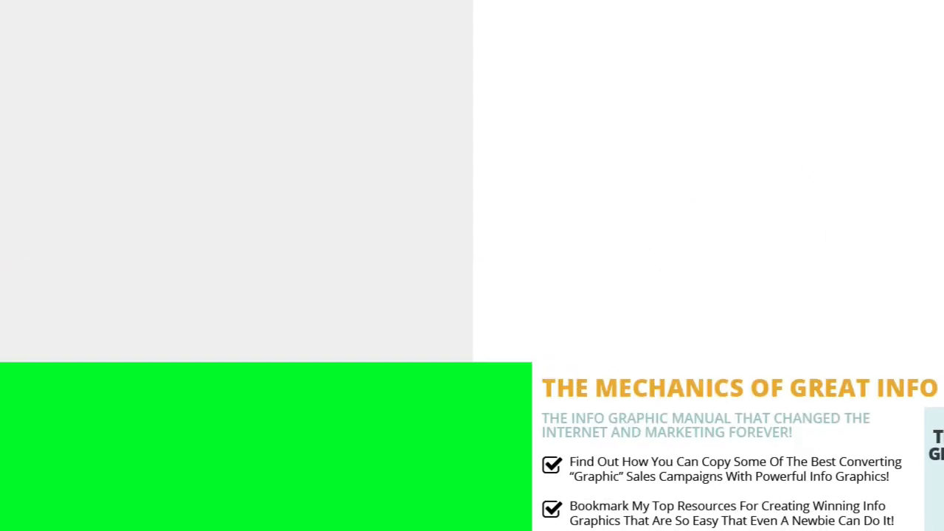
key(super+w)
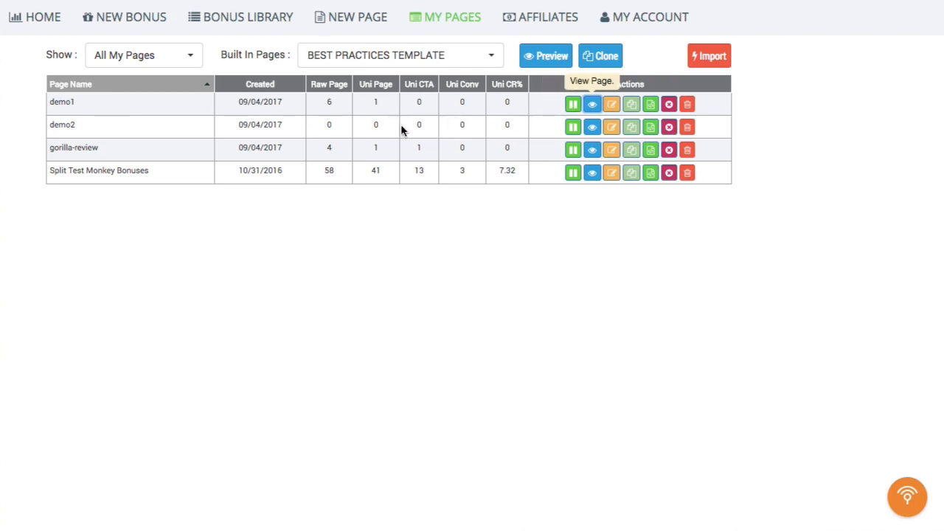
click(592, 126)
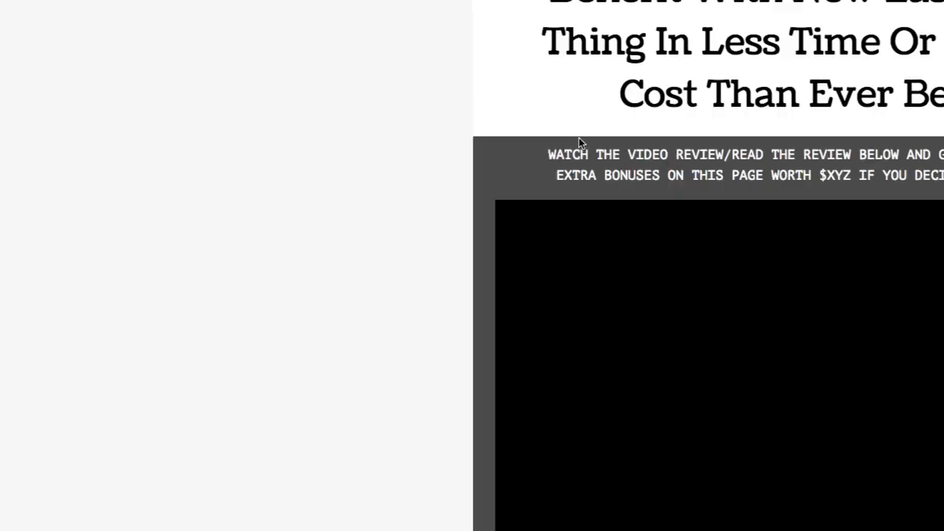
- Look over the live demo2 page down to its footer, and check the page's download, link and thank-you link details in the pages list
scroll(285, 179, down, 20)
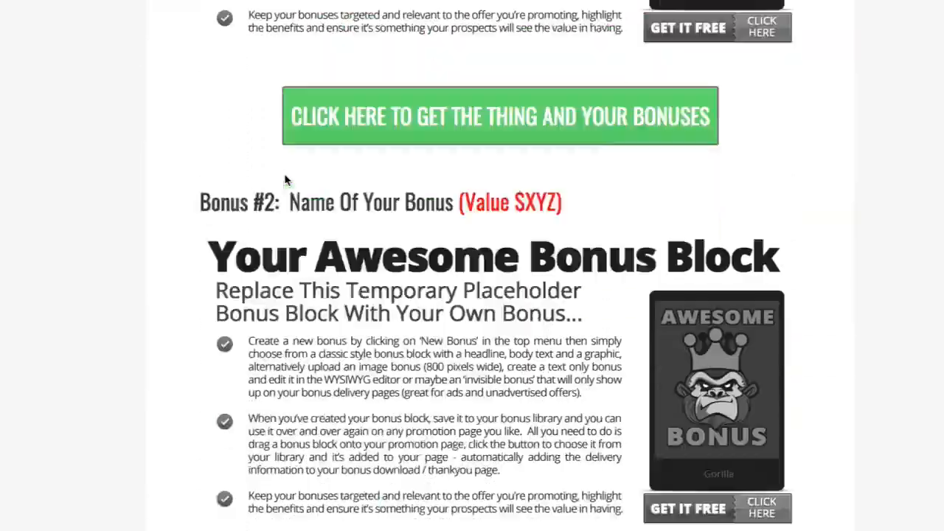
scroll(285, 179, down, 20)
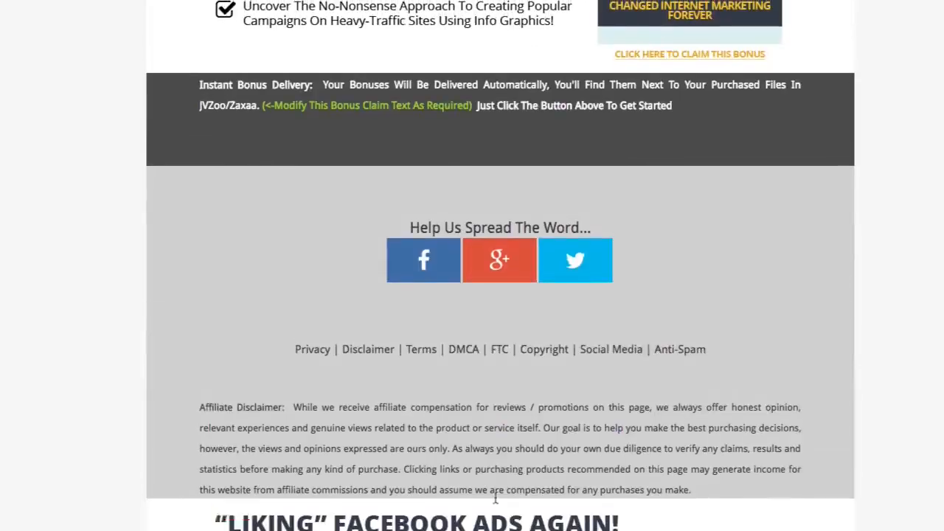
scroll(445, 421, up, 15)
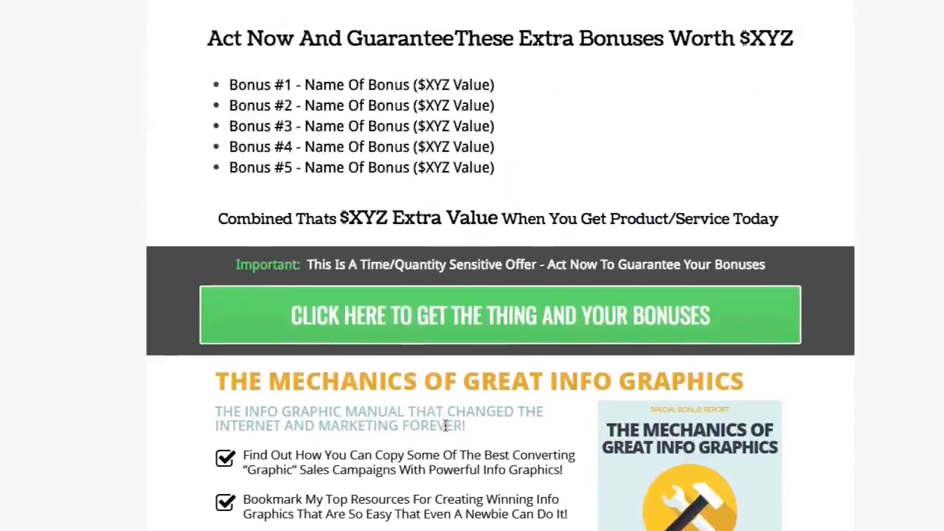
scroll(446, 422, up, 12)
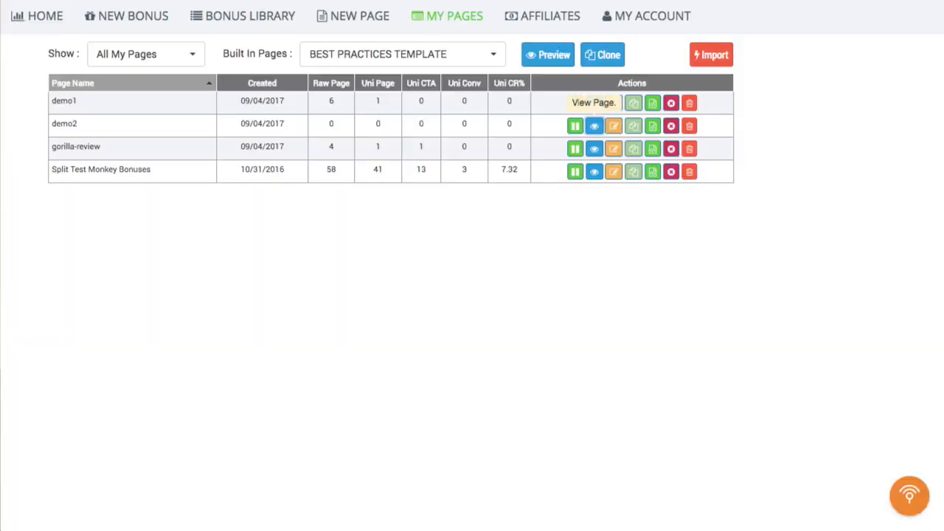
click(653, 127)
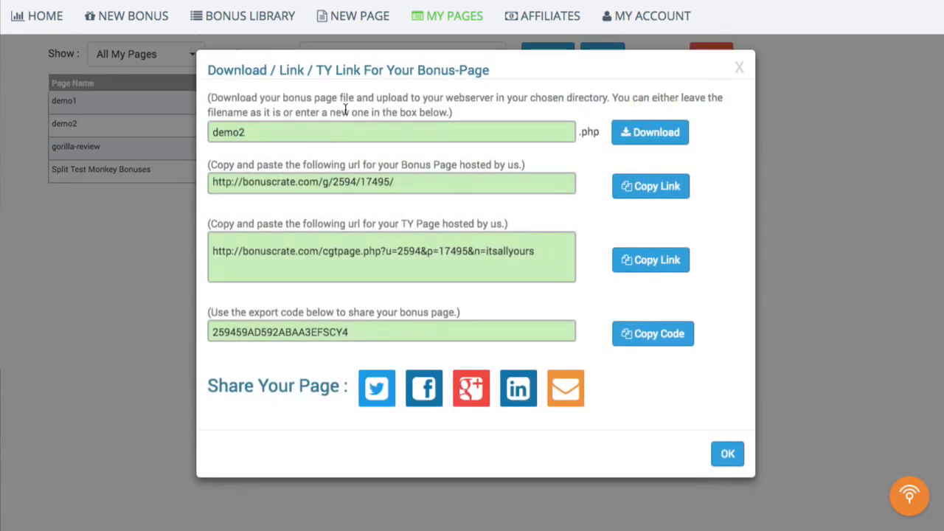
click(738, 71)
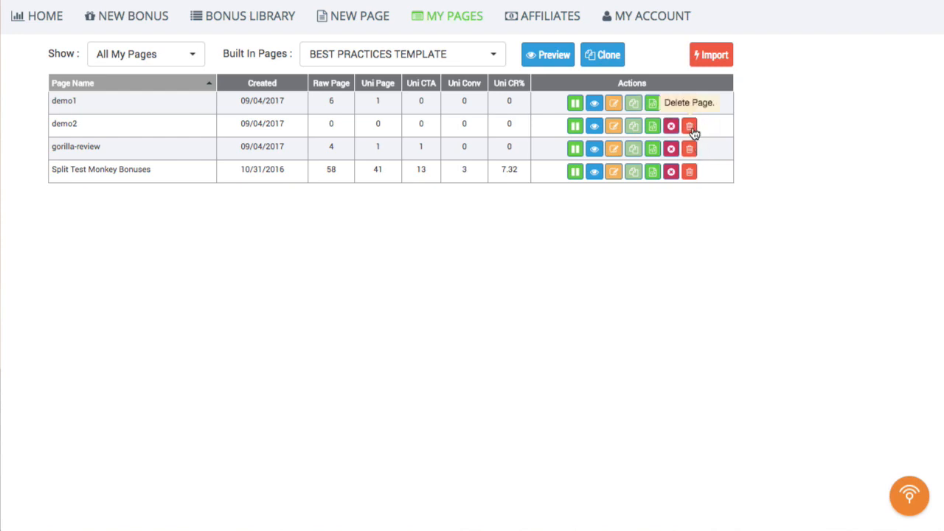
- View the dialog for importing a bonus page by code, cancel it, and open the bonus library
click(712, 56)
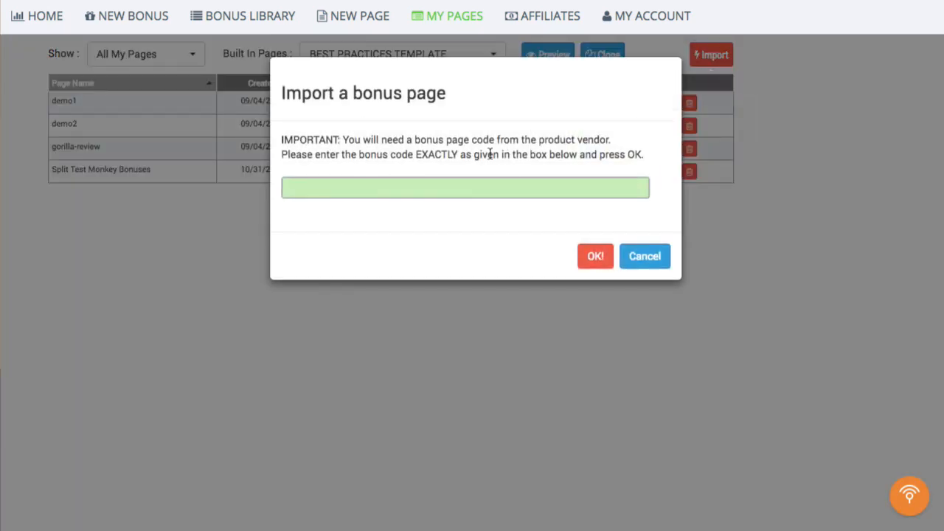
click(645, 257)
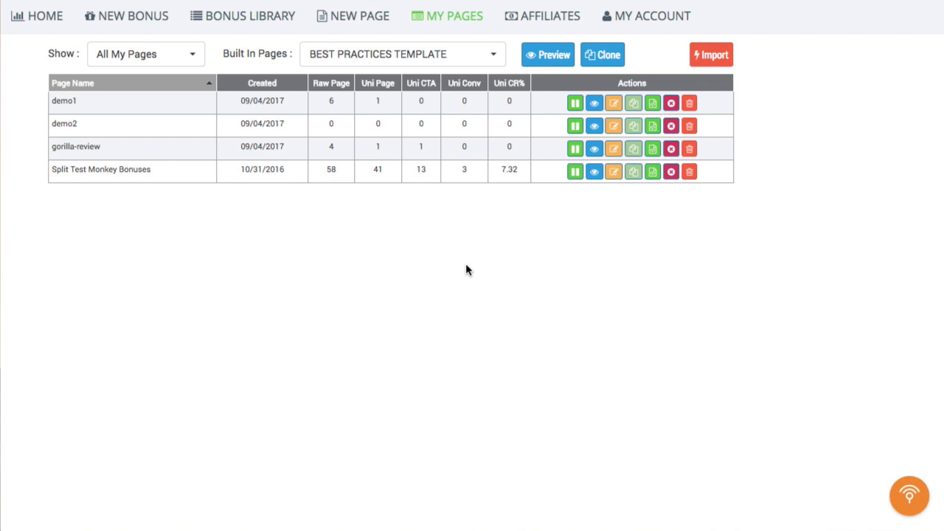
click(259, 23)
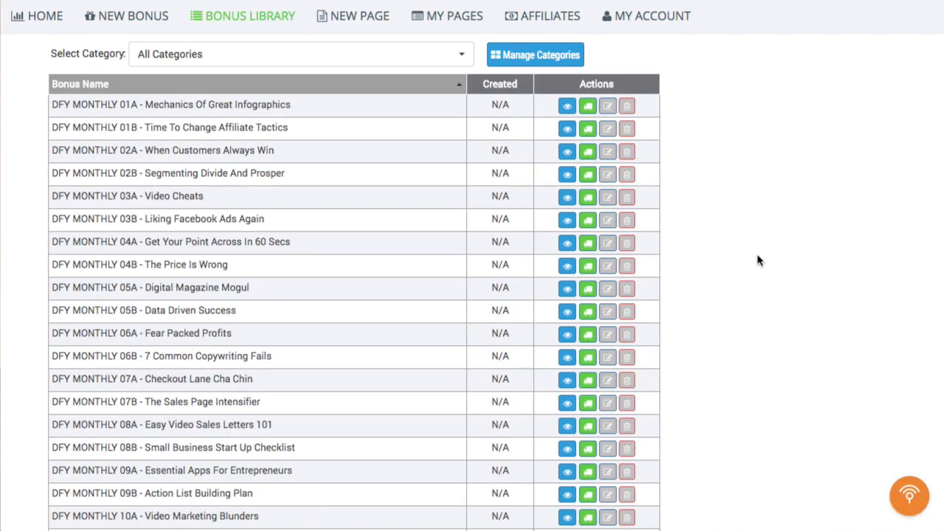